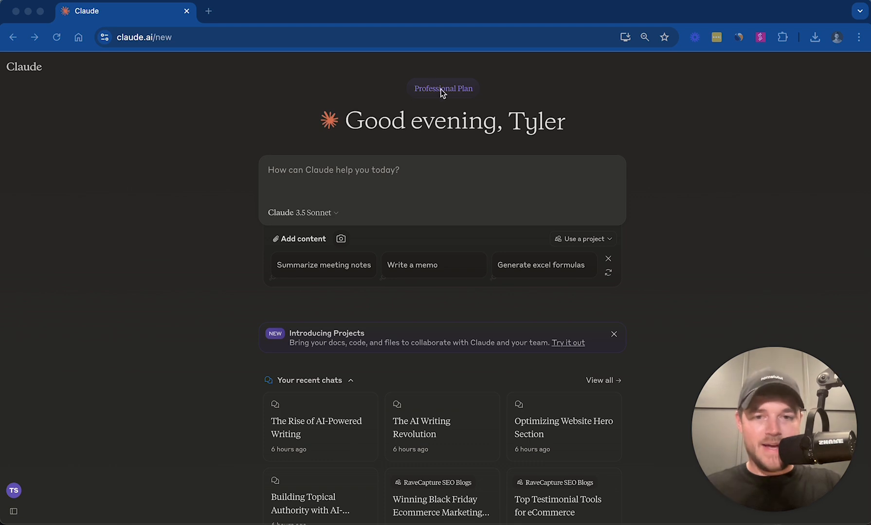
- Send Claude 3.5 Sonnet the prompt "Please write a 800 word article on the AI Writing Revolution" in a new chat
left_click(328, 215)
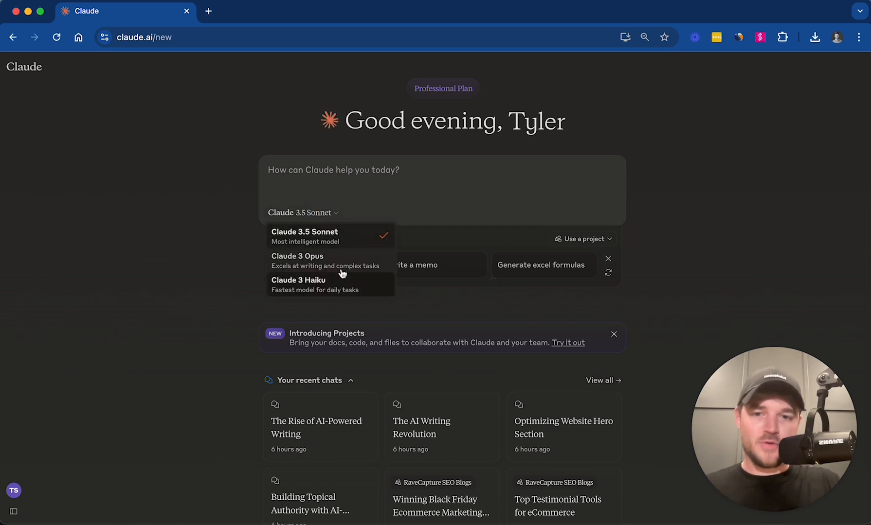
left_click(330, 215)
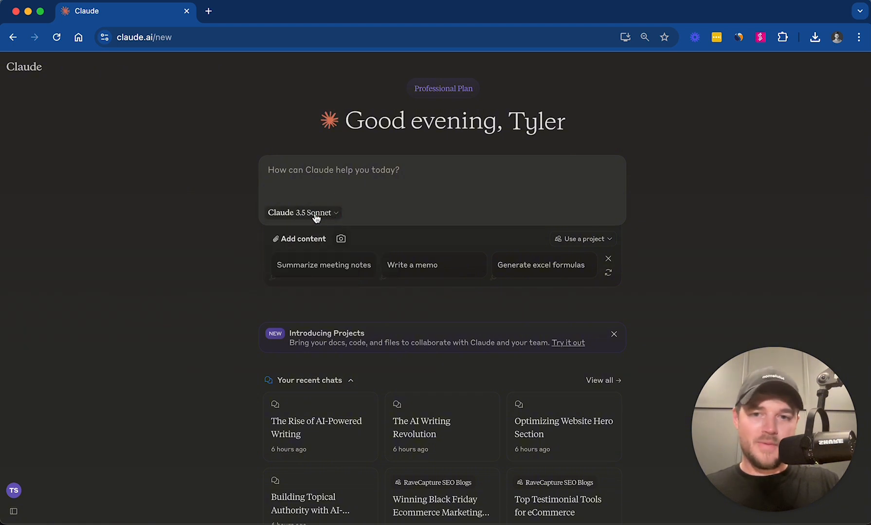
left_click(330, 181)
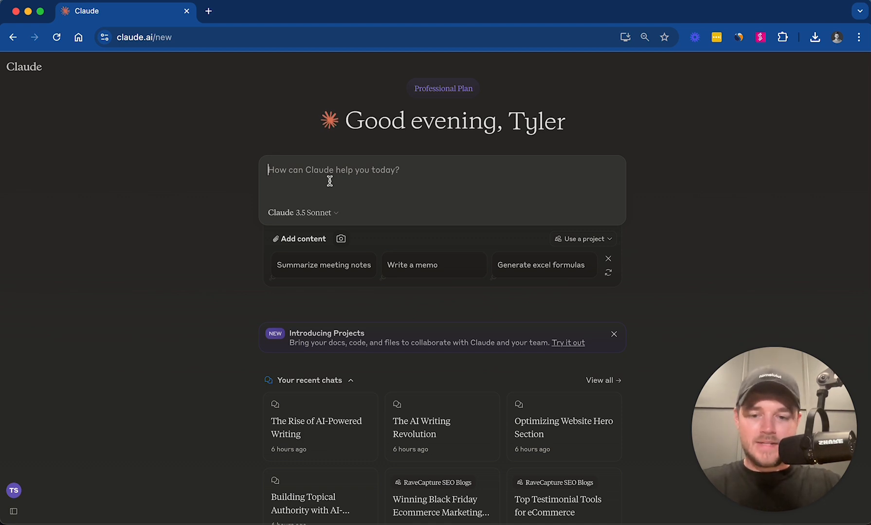
type("Please w")
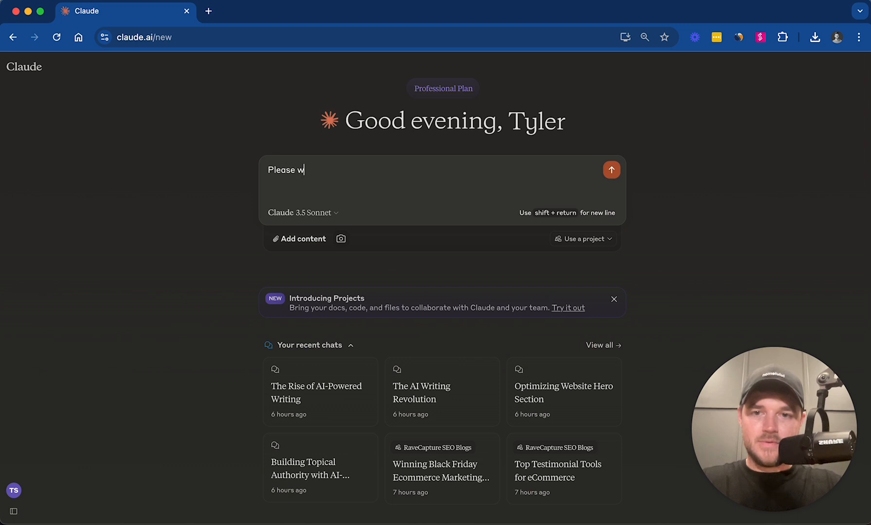
type("rite a 80")
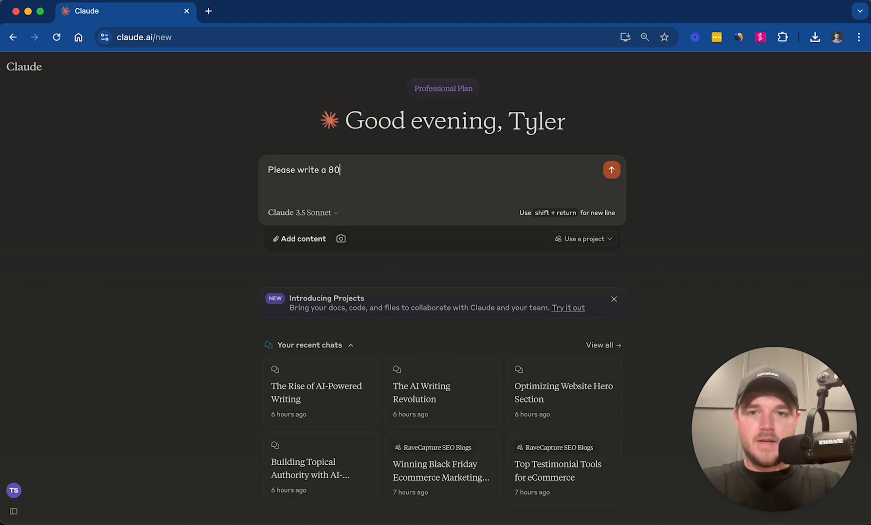
type("0 word aritcl")
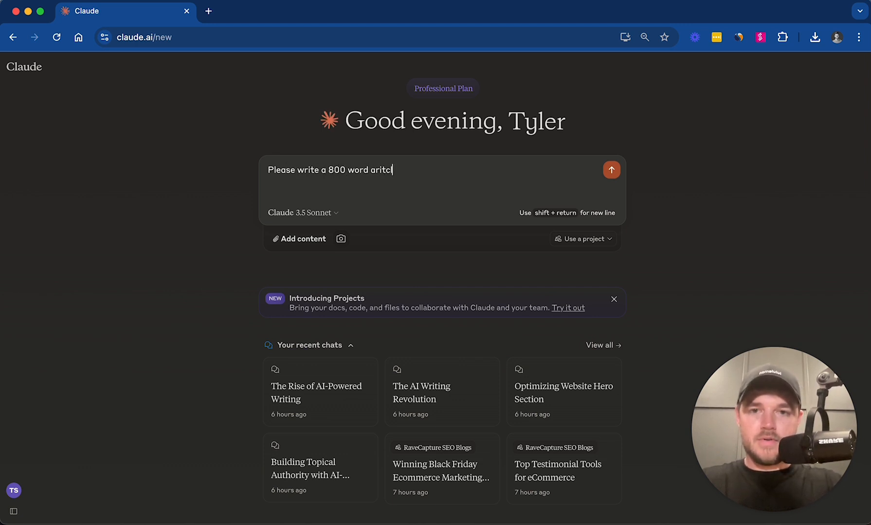
key("BackSpace")
key("BackSpace")
key("BackSpace")
type("ticle on the AI ")
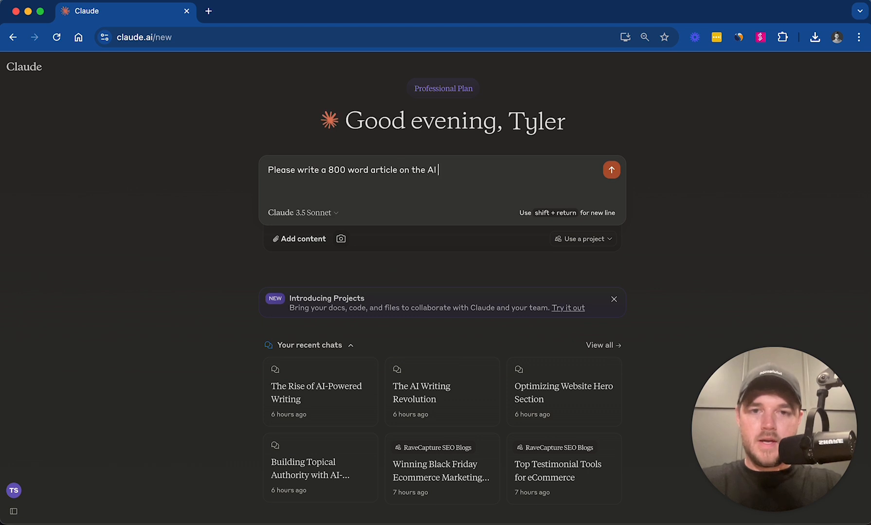
type("Writing RE")
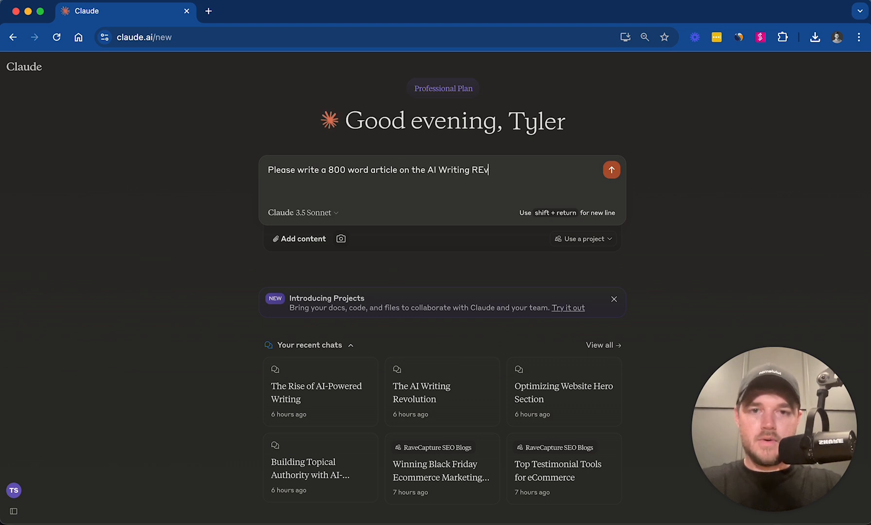
type("volution")
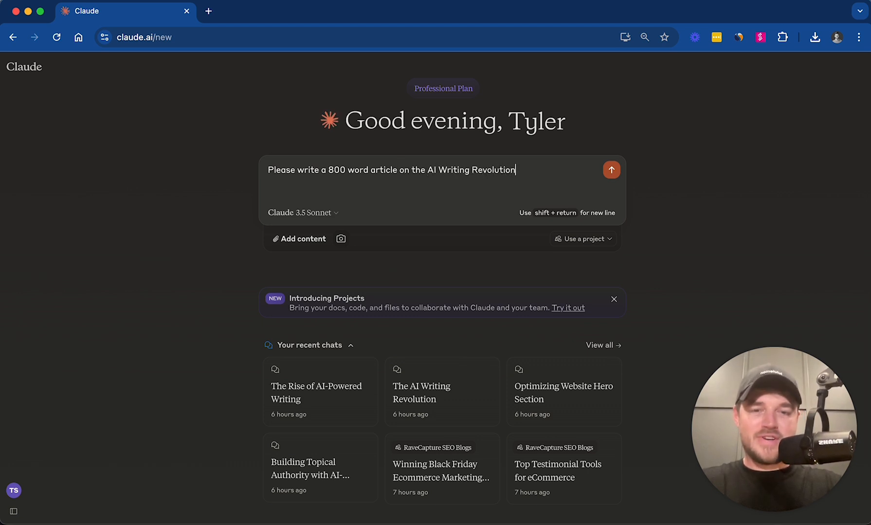
key("Return")
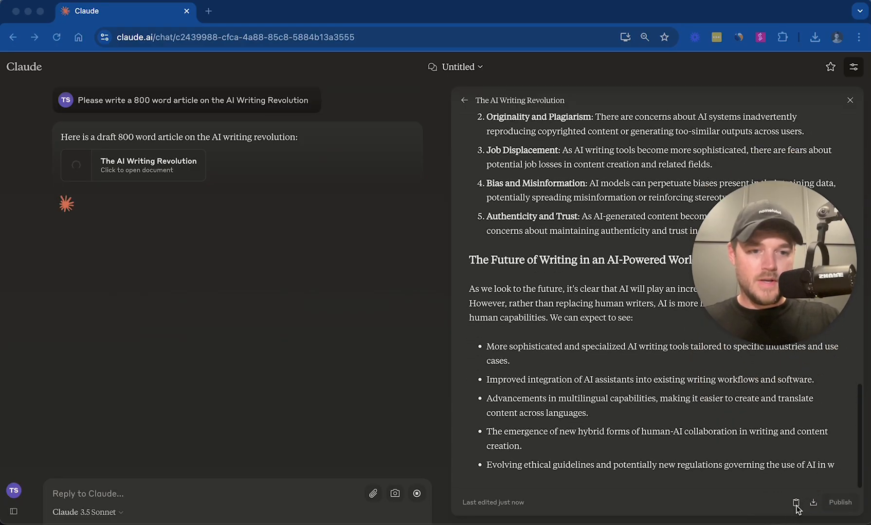
- Copy the generated article's content and download the article as a file
left_click(796, 506)
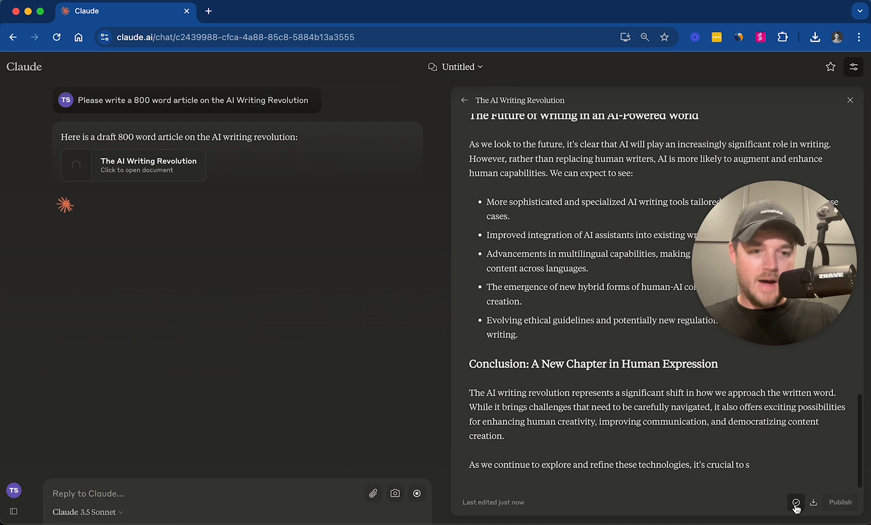
left_click(814, 504)
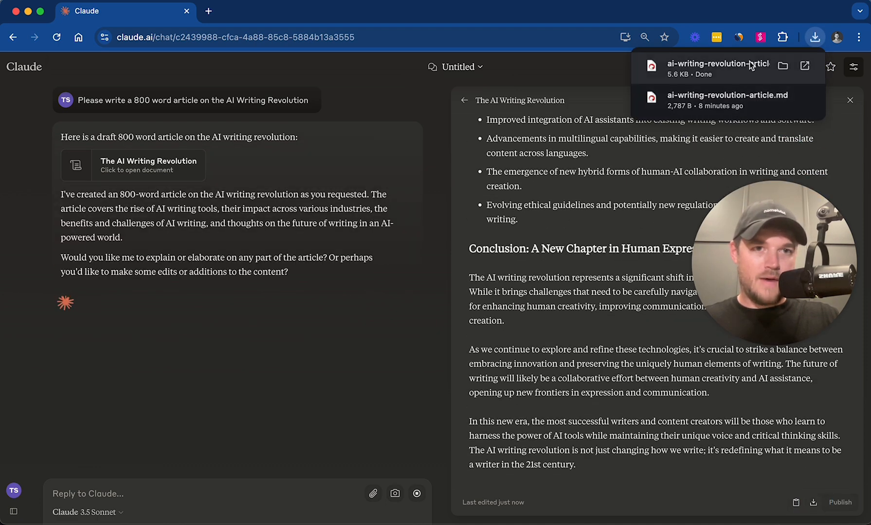
left_click(83, 176)
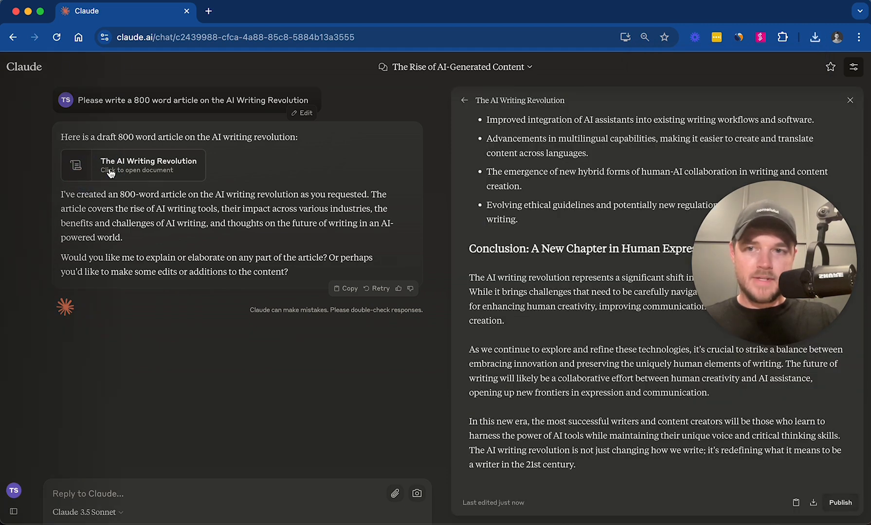
- Close the article document and reopen it from its card in the chat response
left_click(210, 496)
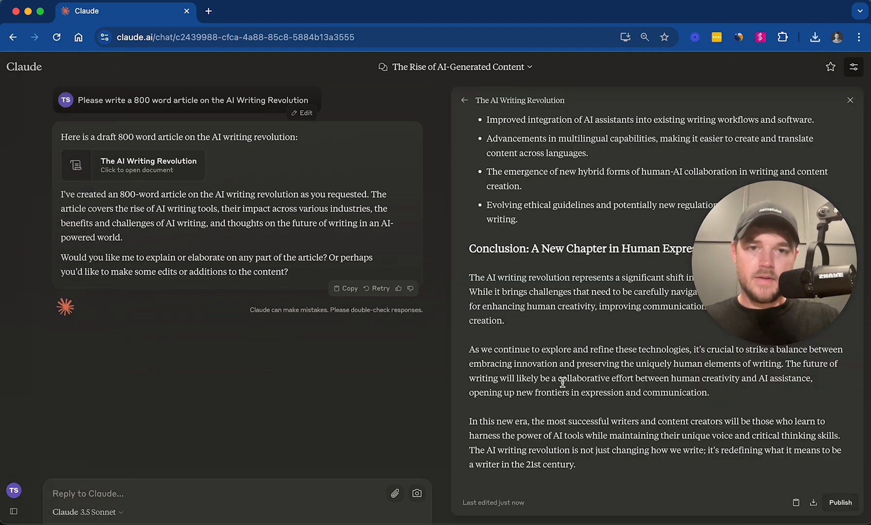
left_click(850, 100)
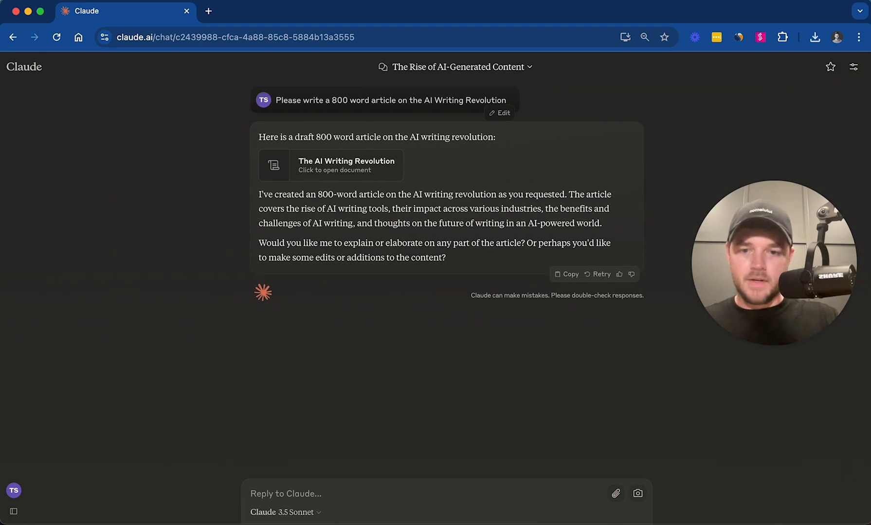
left_click(329, 172)
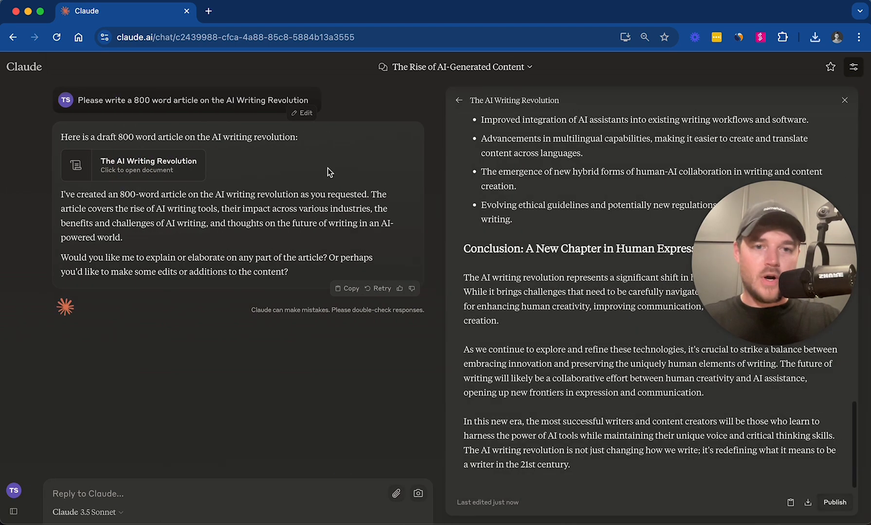
- Read through the generated article from its title to the conclusion, then review the industry impact and benefits sections
scroll(647, 331, "up", 15)
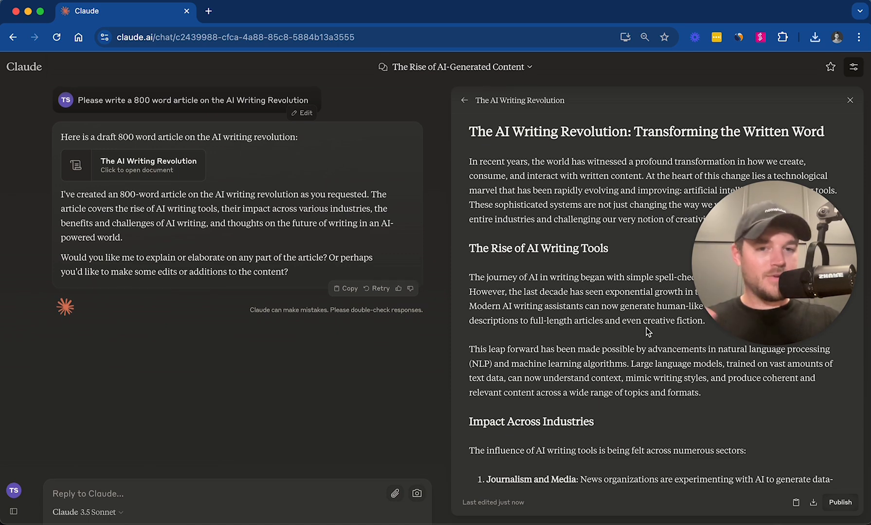
scroll(646, 328, "down", 8)
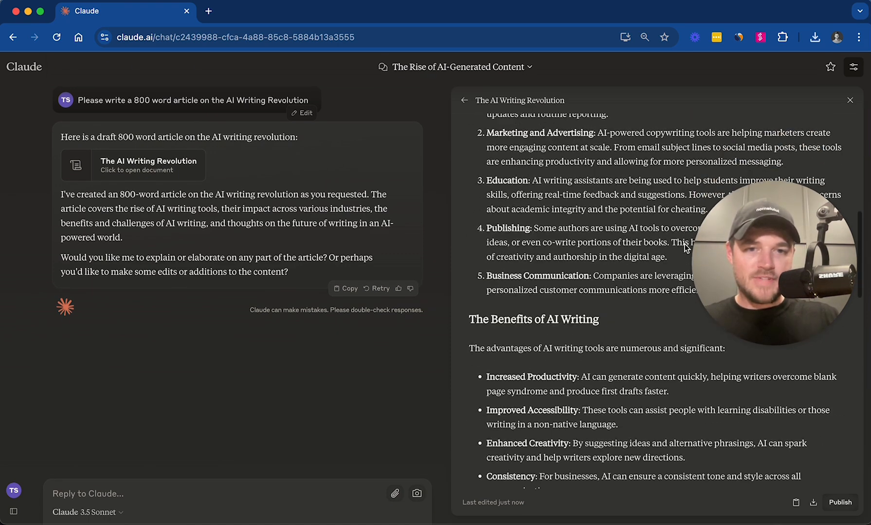
scroll(686, 249, "down", 8)
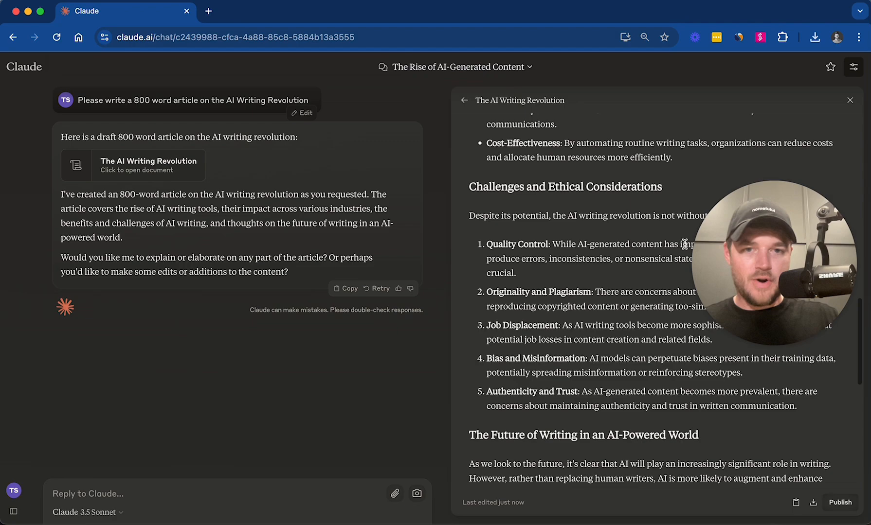
scroll(684, 244, "down", 8)
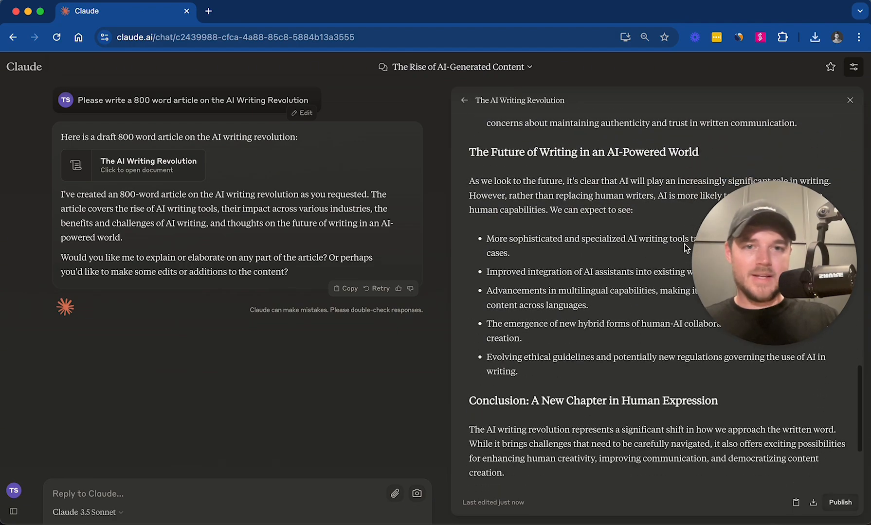
scroll(683, 244, "down", 3)
scroll(684, 244, "up", 20)
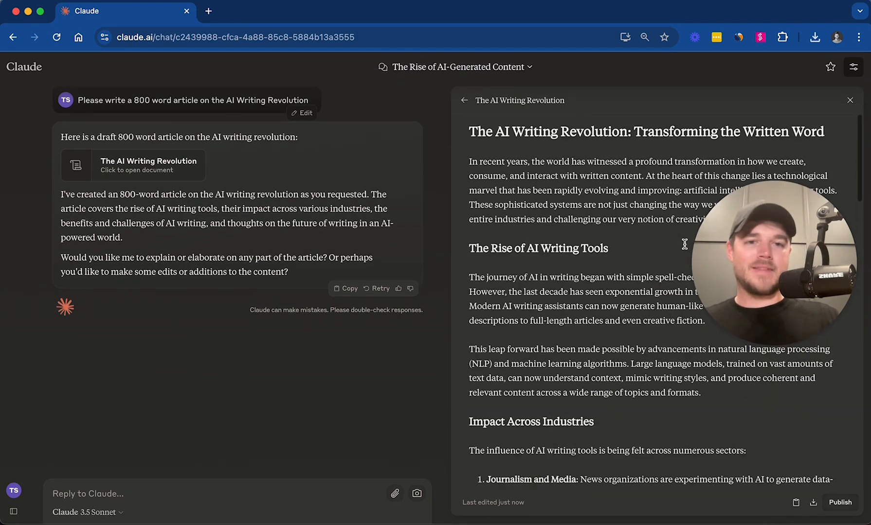
scroll(685, 244, "down", 3)
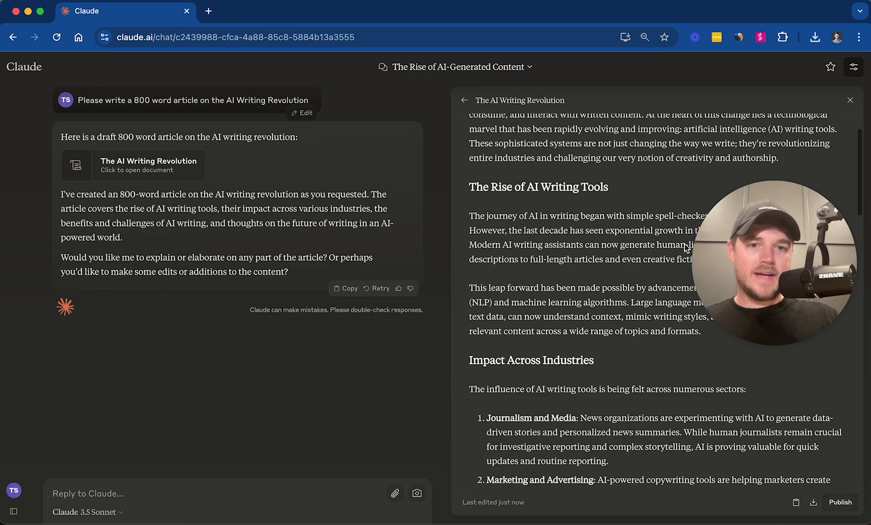
scroll(684, 244, "down", 7)
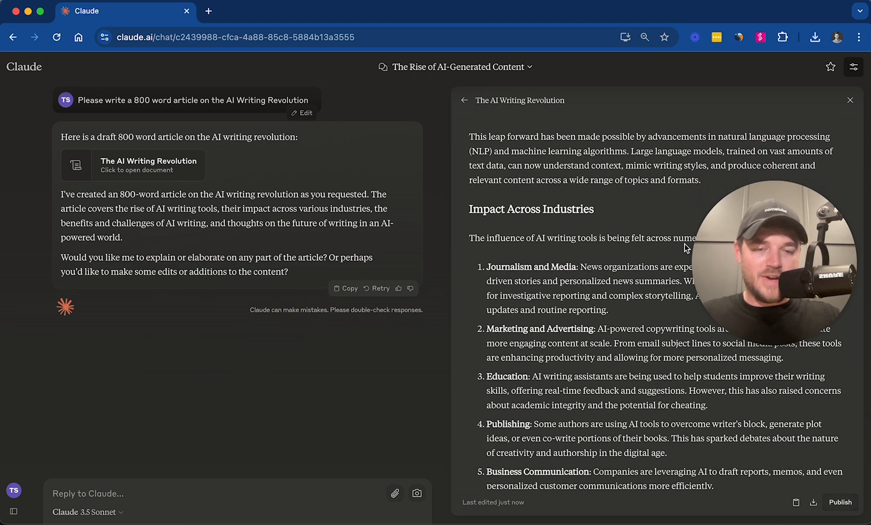
scroll(684, 244, "down", 5)
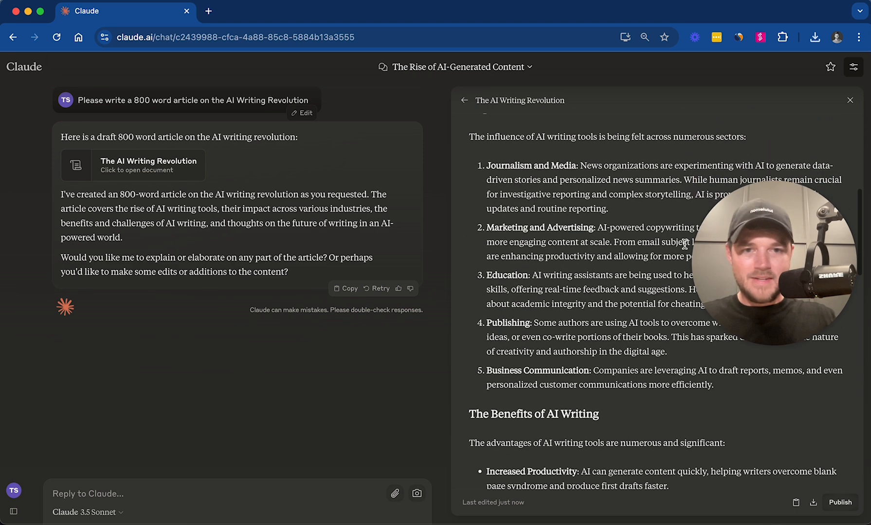
scroll(685, 243, "down", 12)
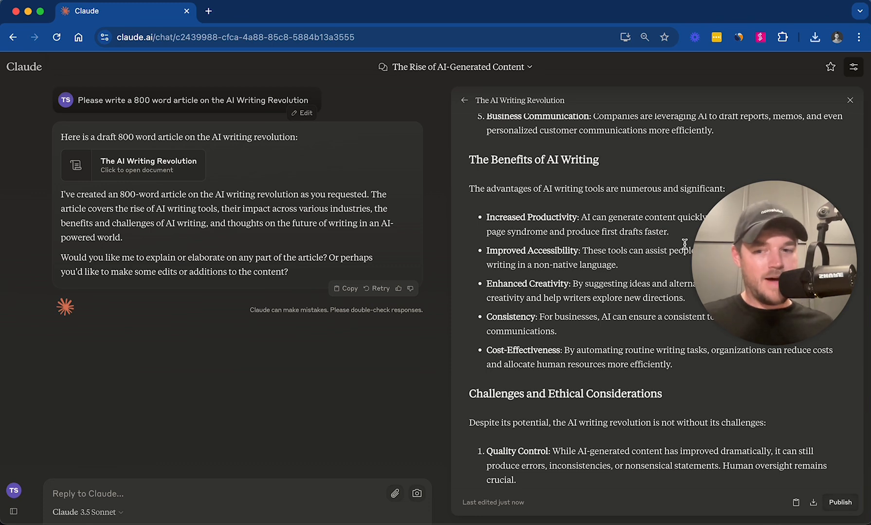
- Draft a reply reading "Please rewrite with the opinion that the ai writing revolution isn't coming,that it's already here."
left_click(178, 511)
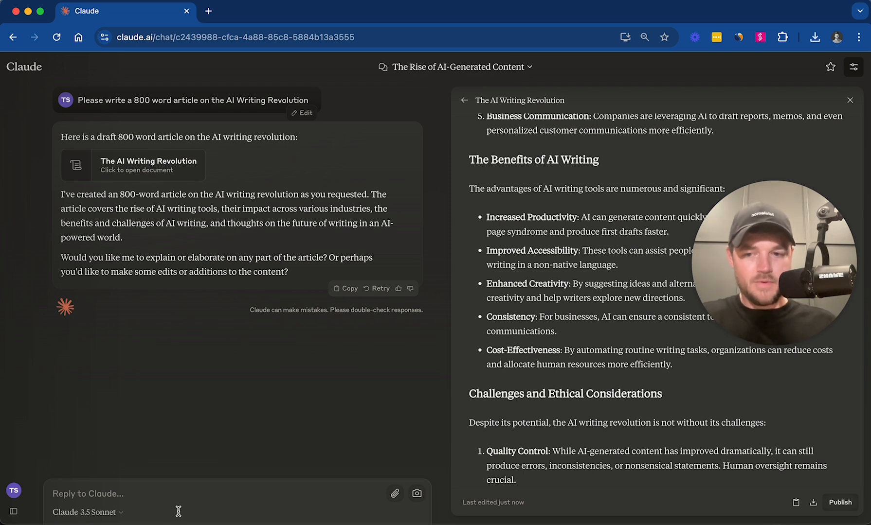
type("Please")
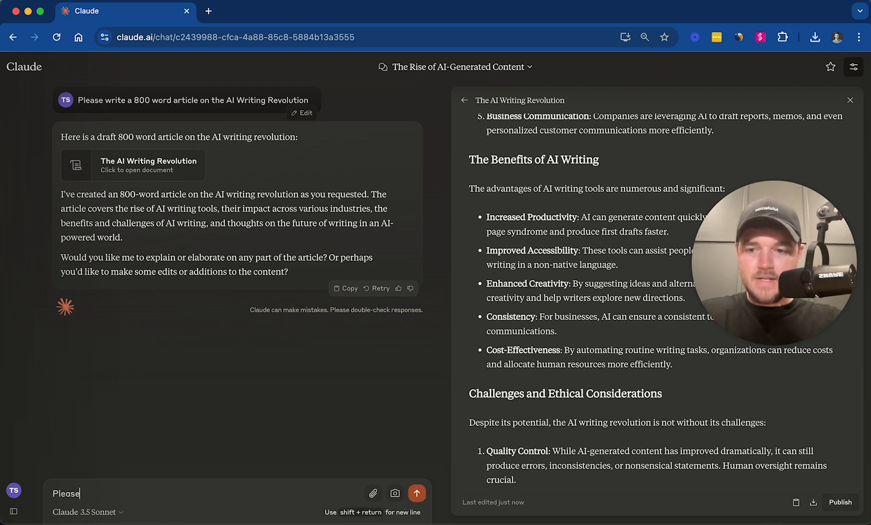
type(" rewrite w")
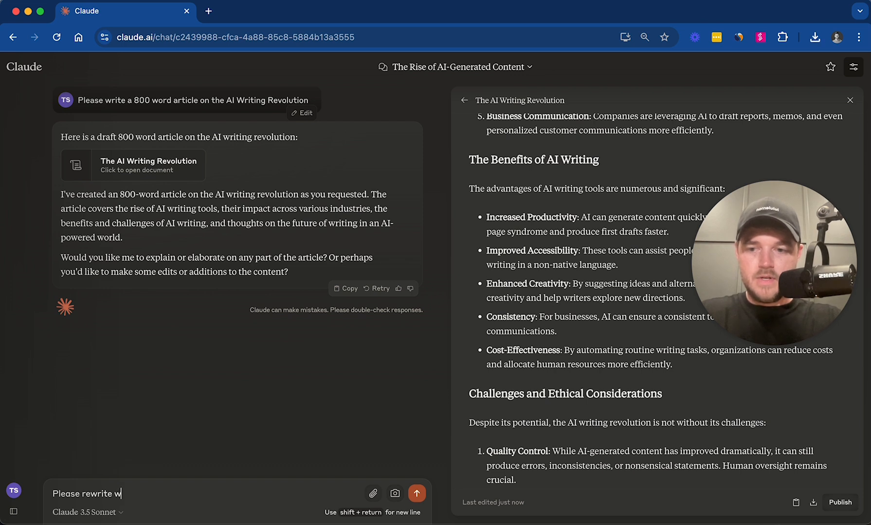
type("ith t")
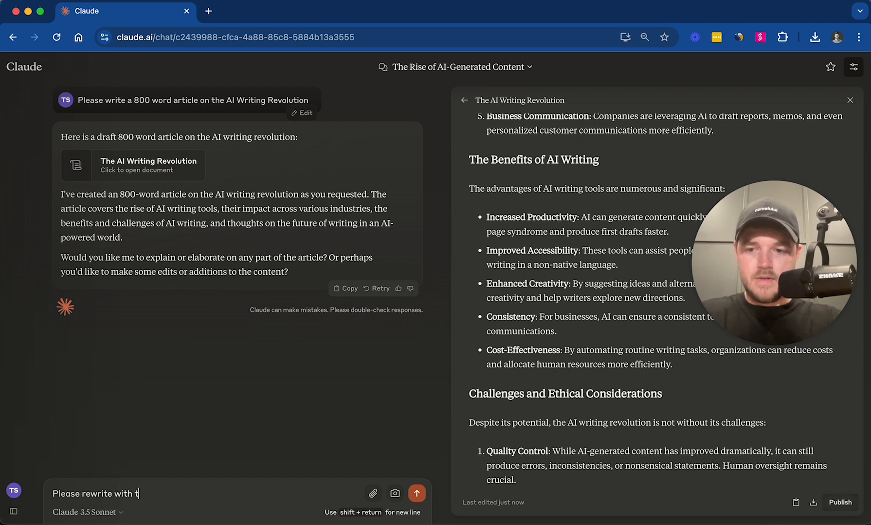
type("he")
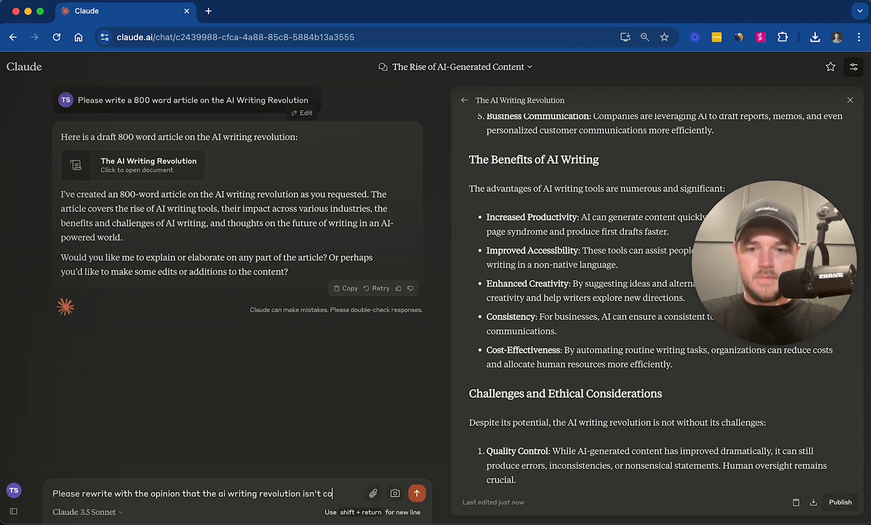
type("ming,that it's ")
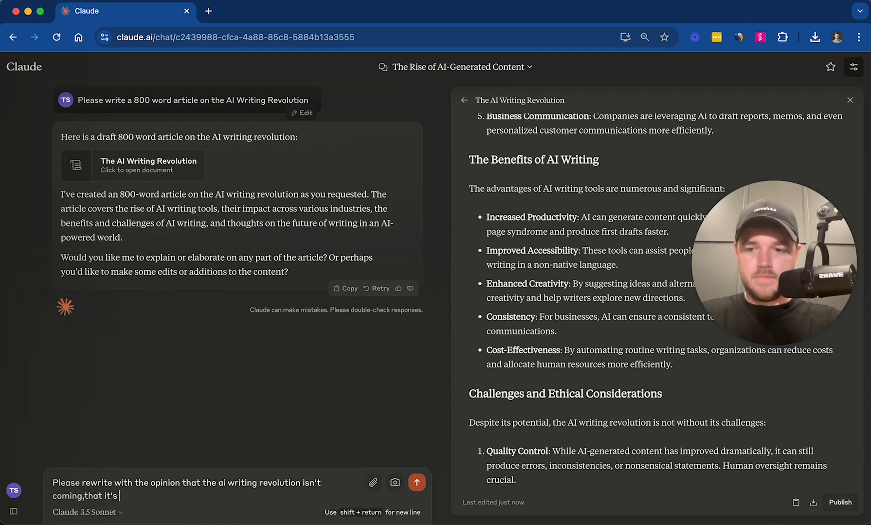
type("already here")
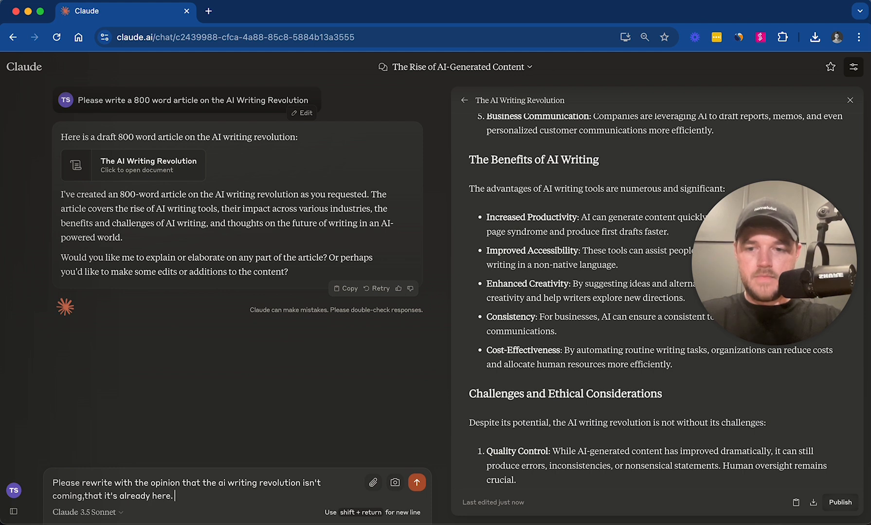
- Add "But many content writers are ignoring the oncoming revolution and may be left behind. Please write with a sense of urgency." and send the reply
type(". But many cont")
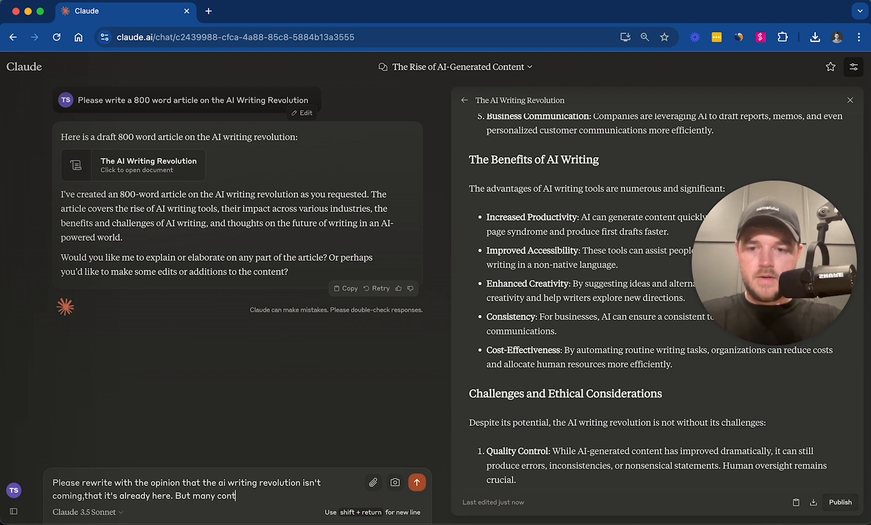
type("ent writers are ")
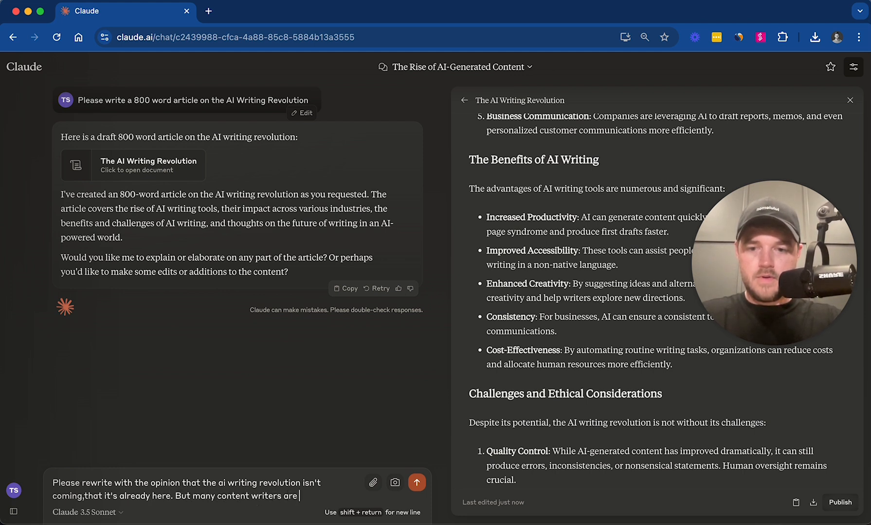
type("ignoring the ")
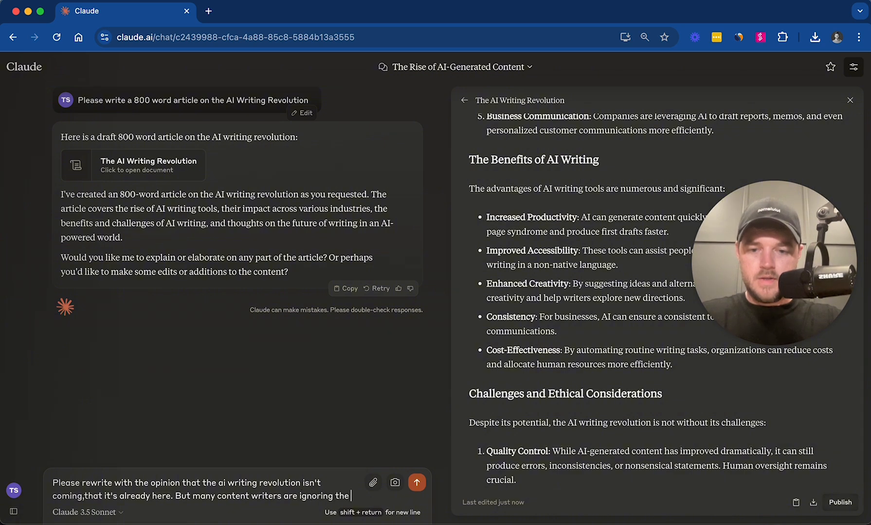
type("on")
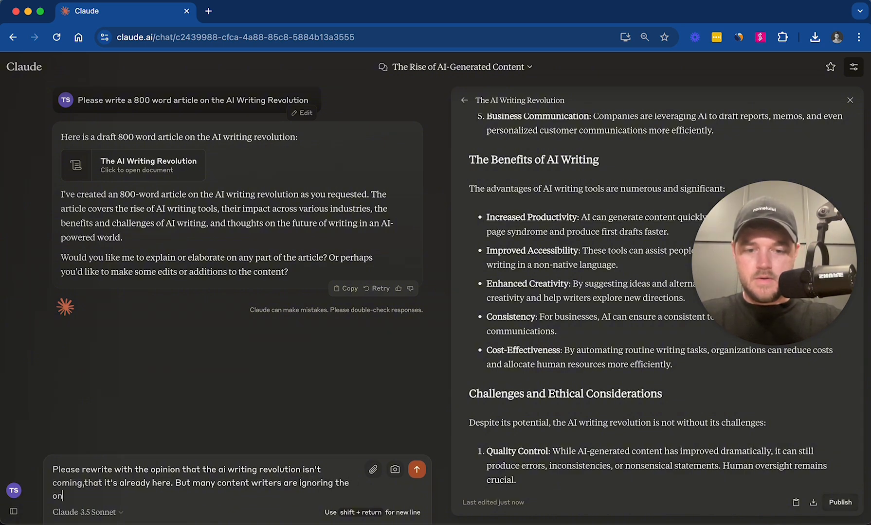
type("coming revo")
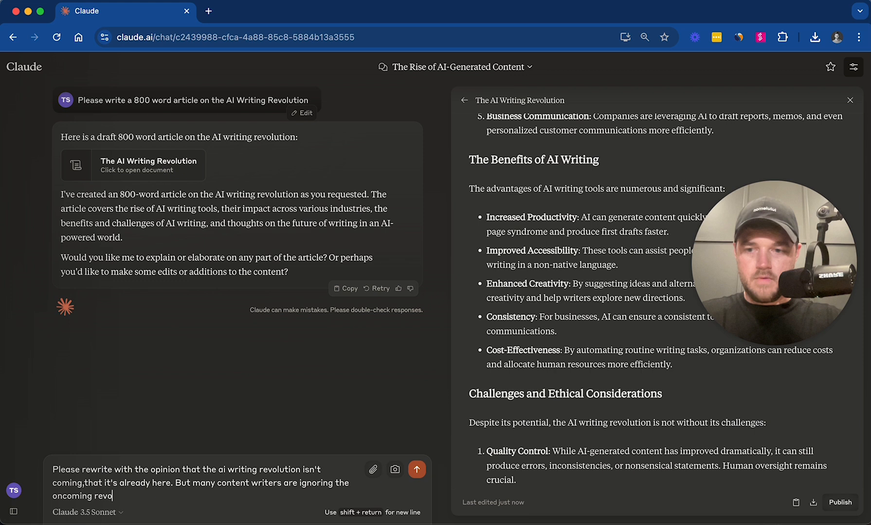
type("lution and may")
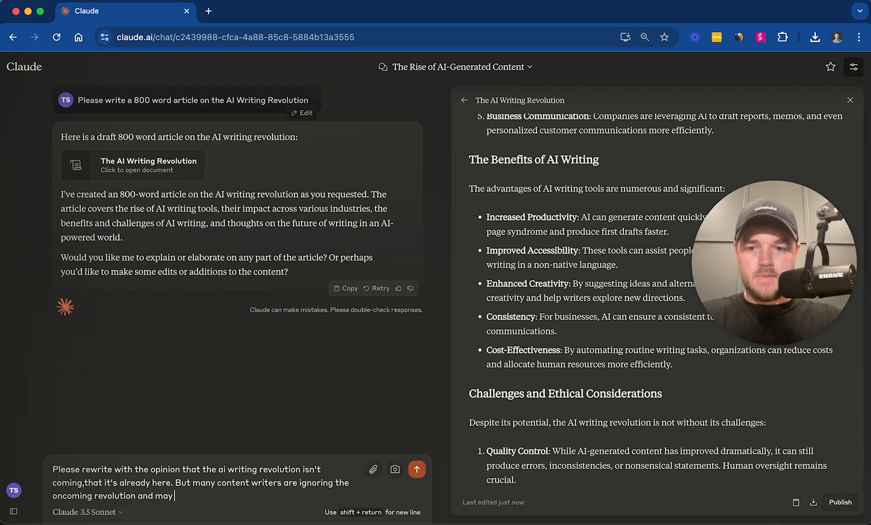
type(" be left behind. Pe")
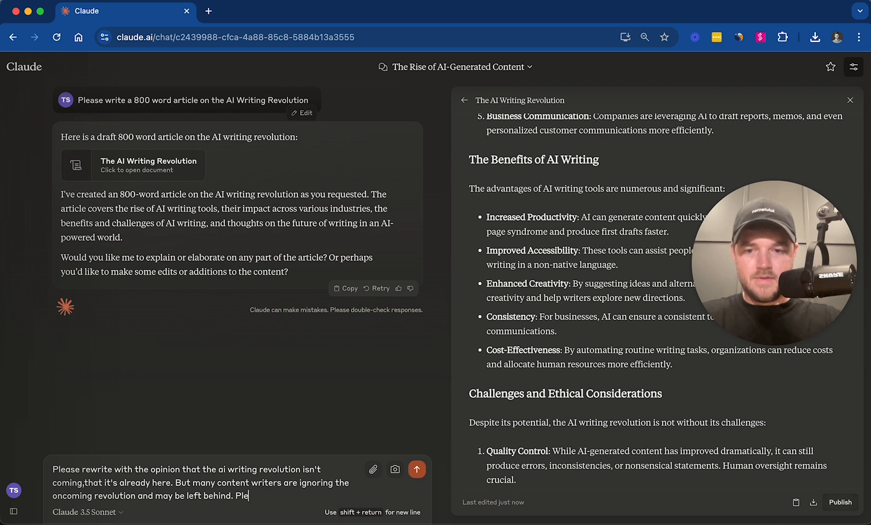
type("ase write wite wi")
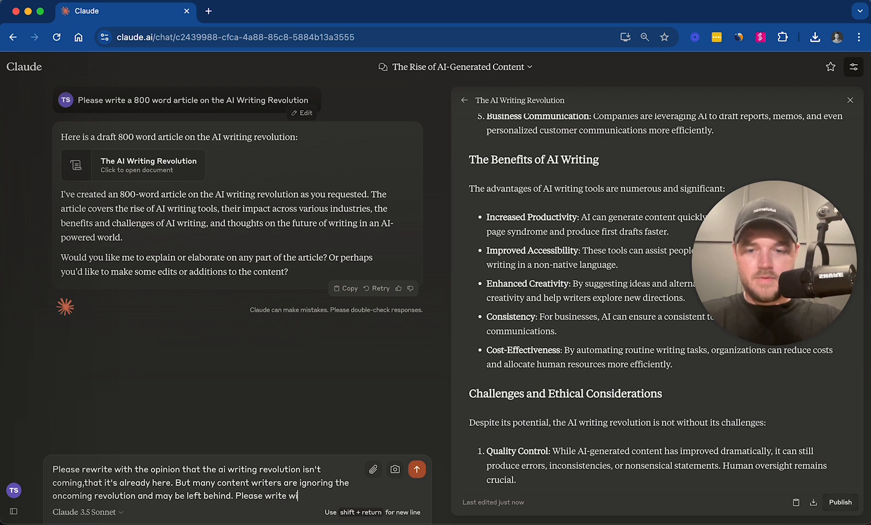
type("th a senes")
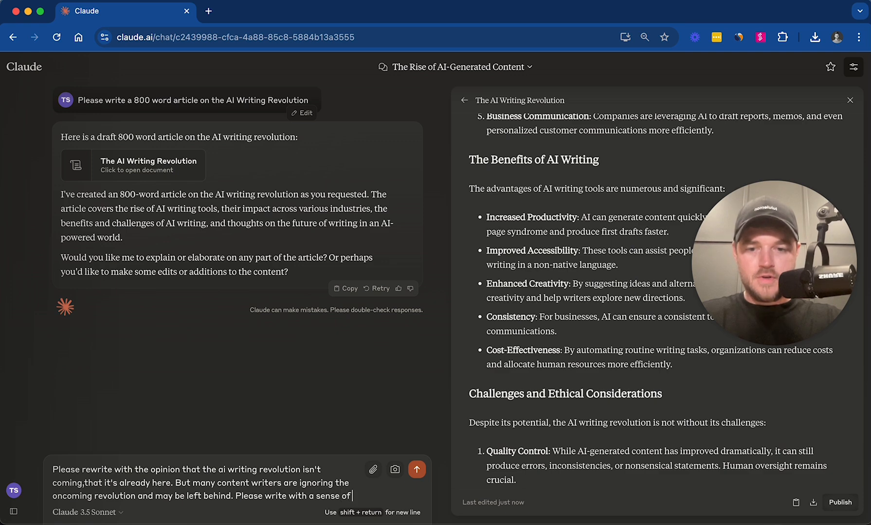
type(" urgency.")
key("Return")
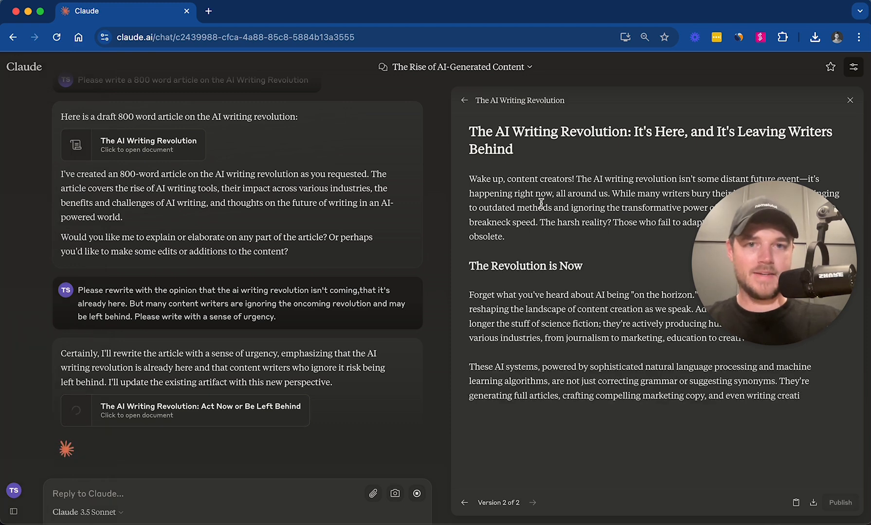
- Read the rewritten article through to its conclusion, then recheck the opening paragraph, the industry examples and the advice on adapting
scroll(540, 201, "up", 1)
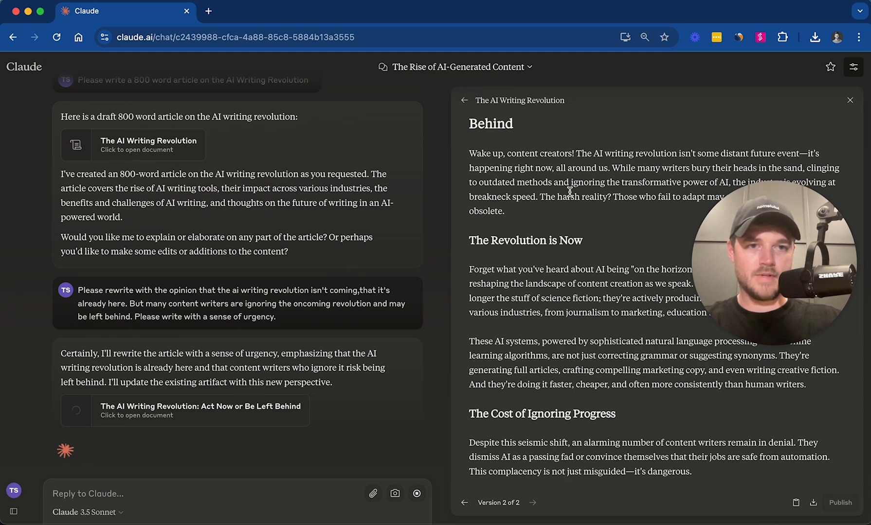
scroll(569, 192, "down", 1)
scroll(569, 192, "down", 3)
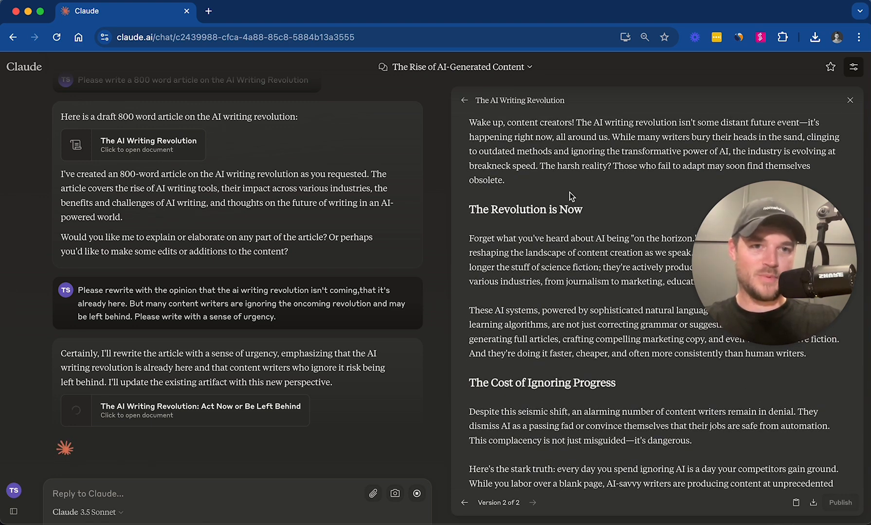
scroll(569, 191, "down", 8)
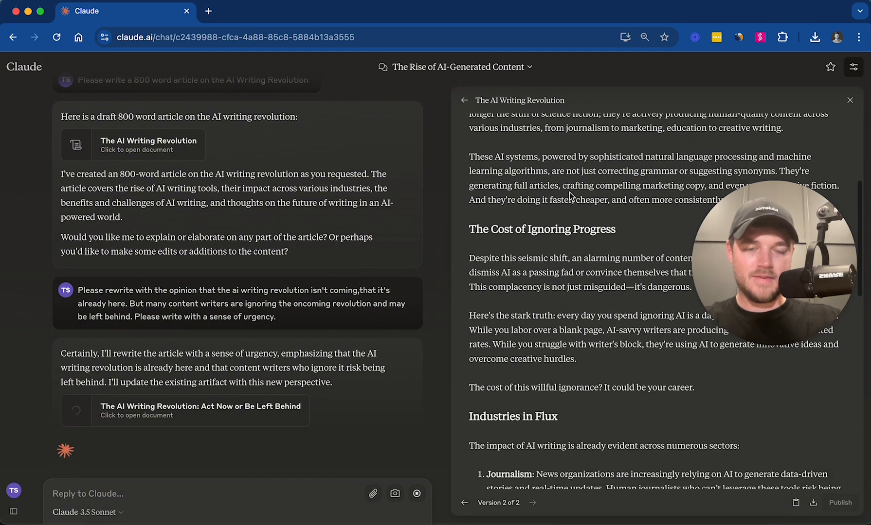
left_click_drag(468, 148, 664, 181)
scroll(648, 175, "down", 5)
scroll(649, 175, "down", 4)
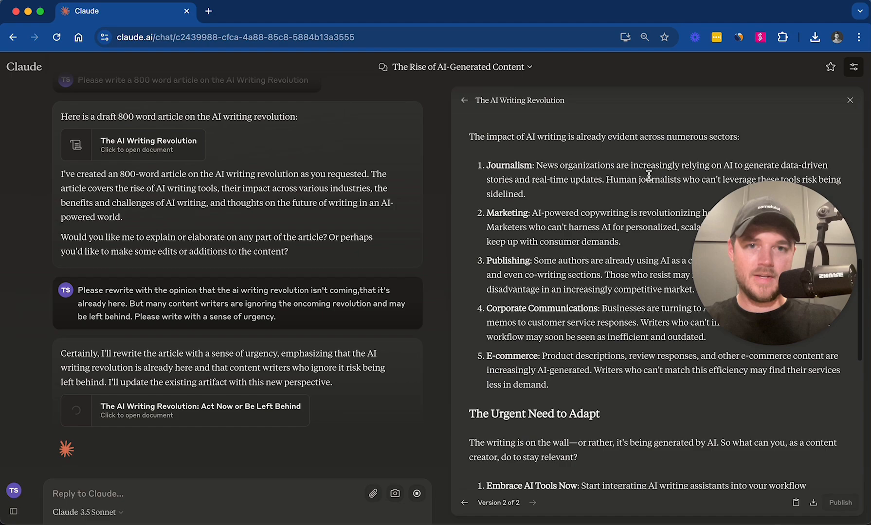
scroll(490, 201, "down", 12)
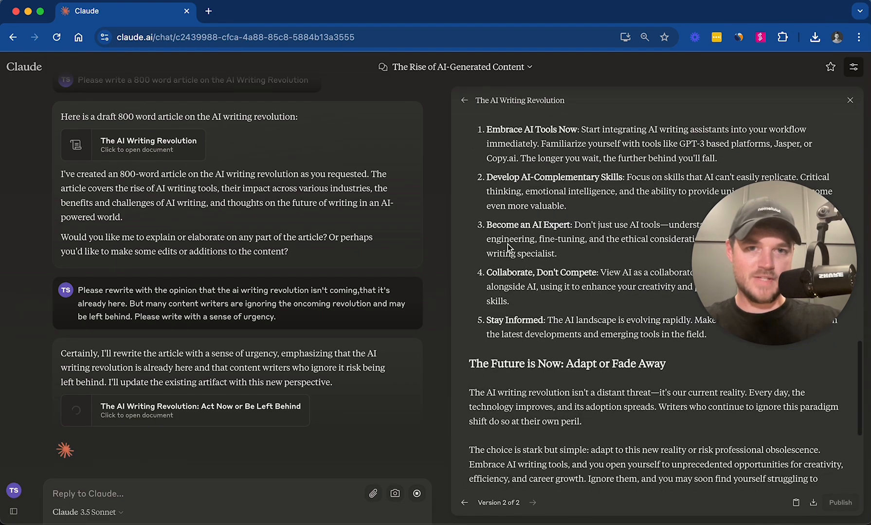
scroll(600, 188, "down", 5)
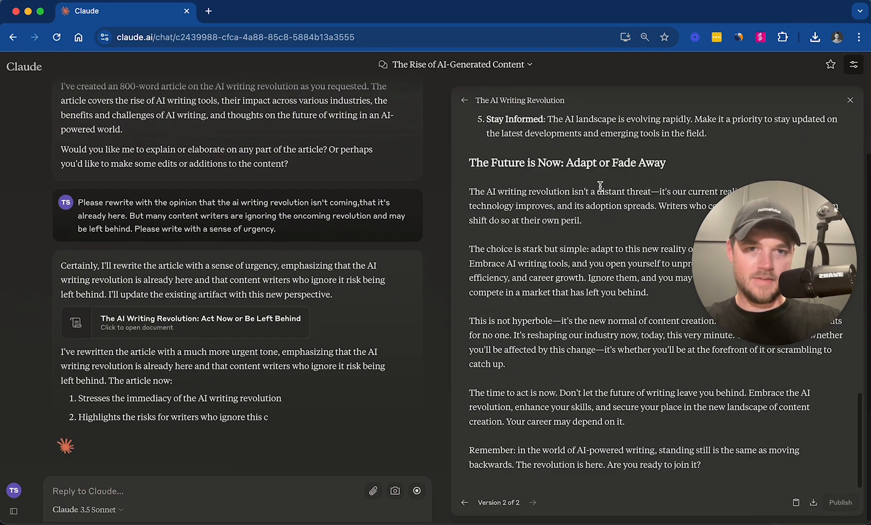
scroll(600, 186, "up", 20)
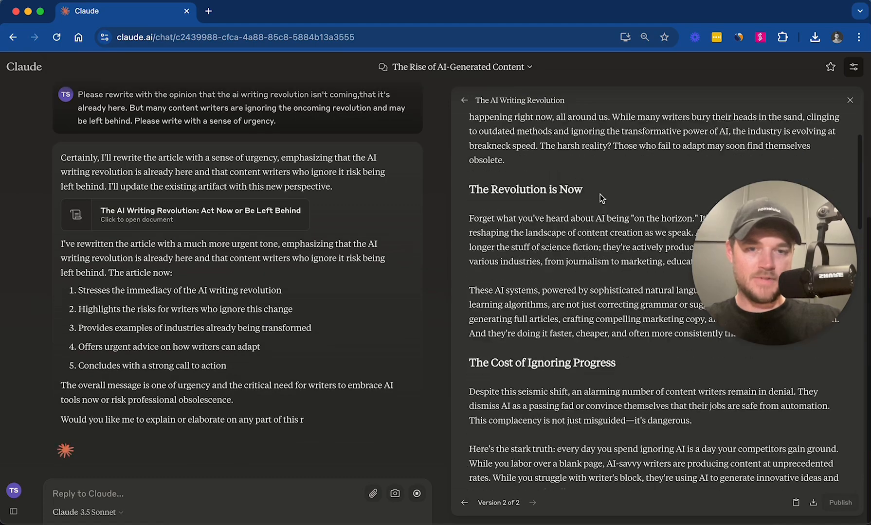
left_click_drag(482, 179, 599, 179)
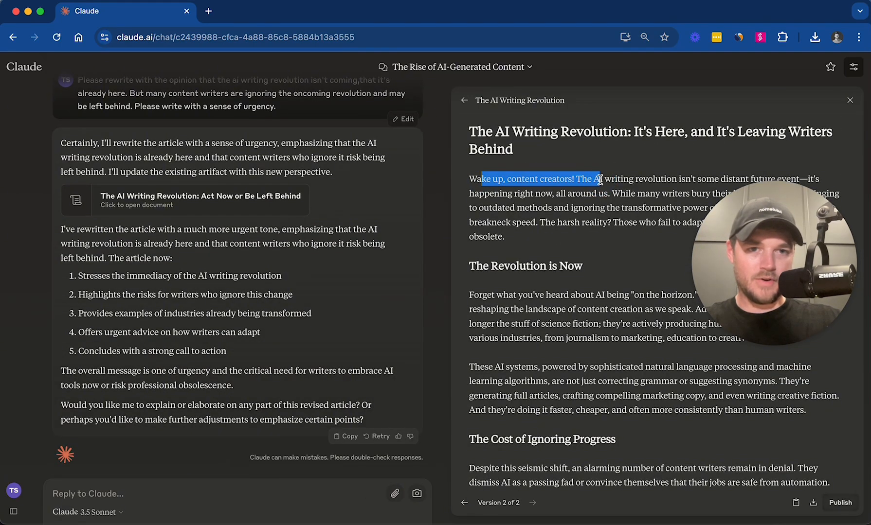
left_click(599, 179)
scroll(600, 179, "down", 10)
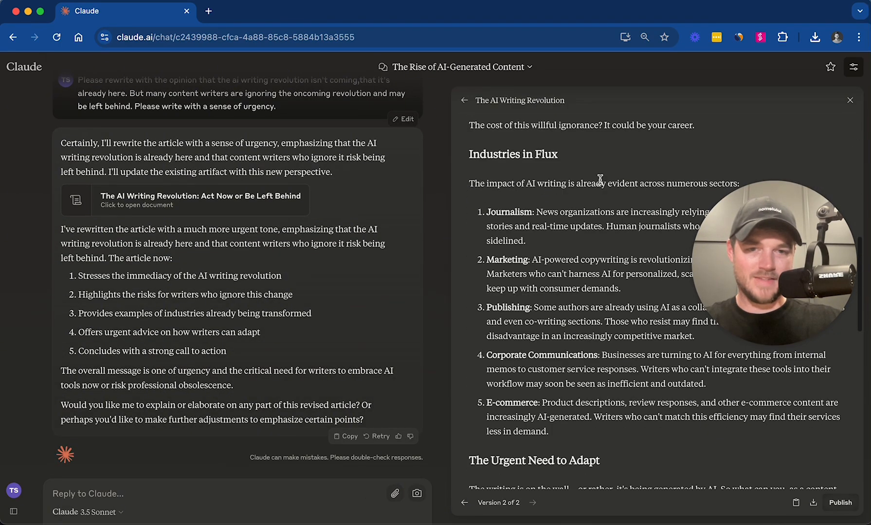
scroll(600, 180, "down", 8)
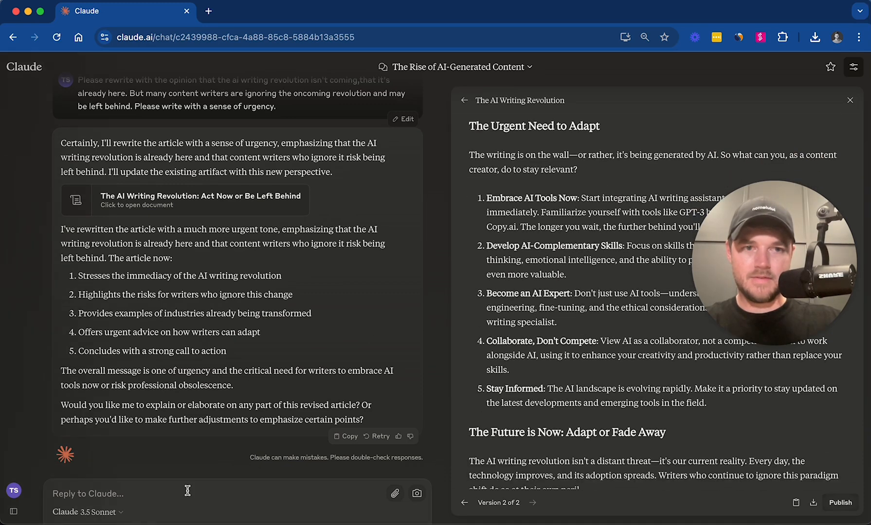
- Send the reply "Please use less slang. I don't like the opening "wake up content creators" -- please use a conversational, but professional voice."
type("Please use less slang. I don't like the opening \"wake up content creator")
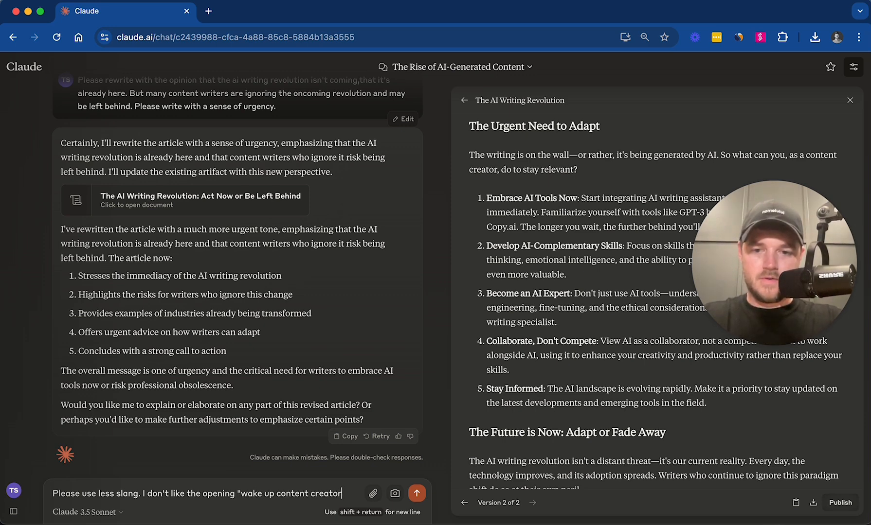
type("--")
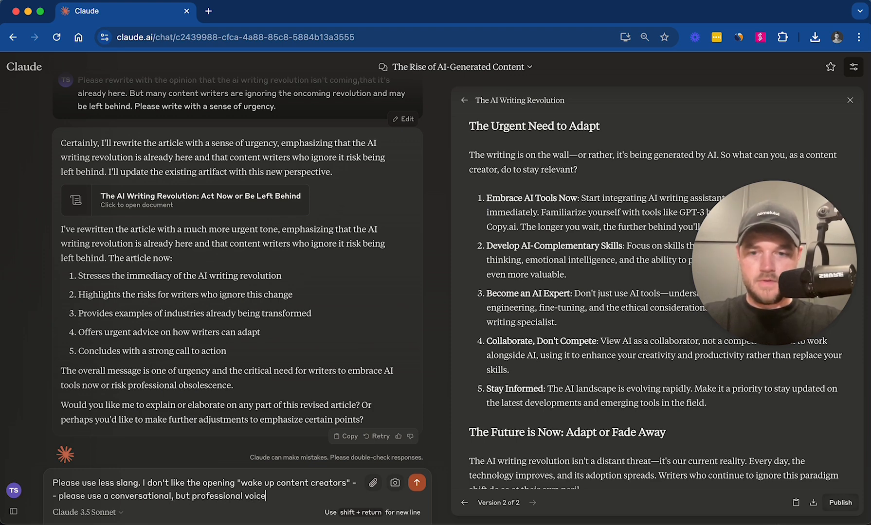
key("Return")
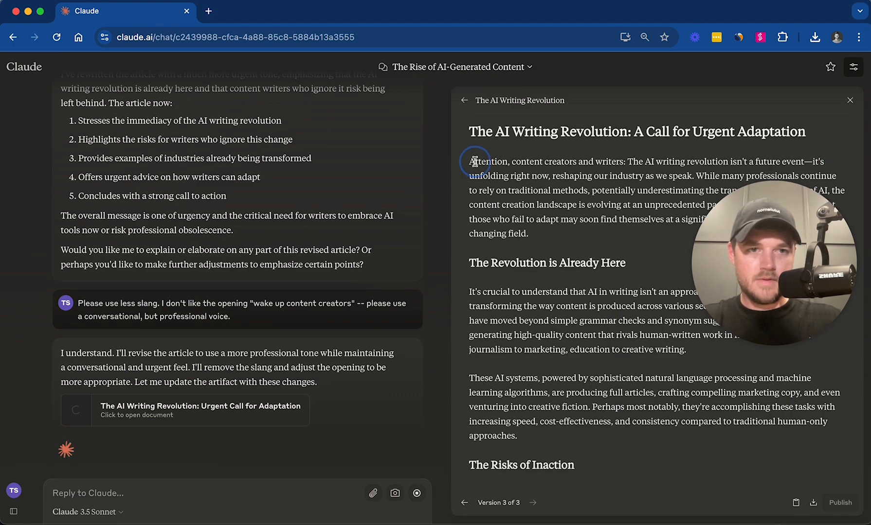
- Review the opening sentence and the following sections of the revised article, then return to its title
left_click_drag(474, 162, 753, 163)
left_click(629, 154)
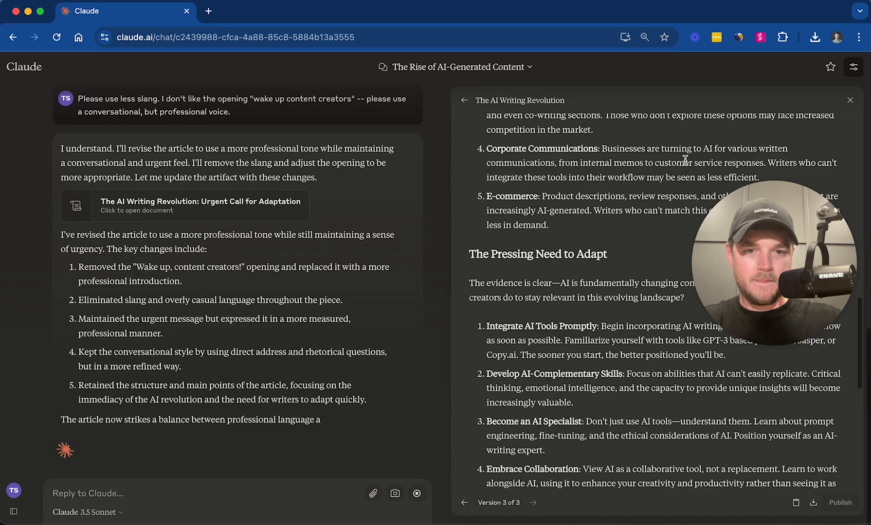
scroll(685, 187, "up", 15)
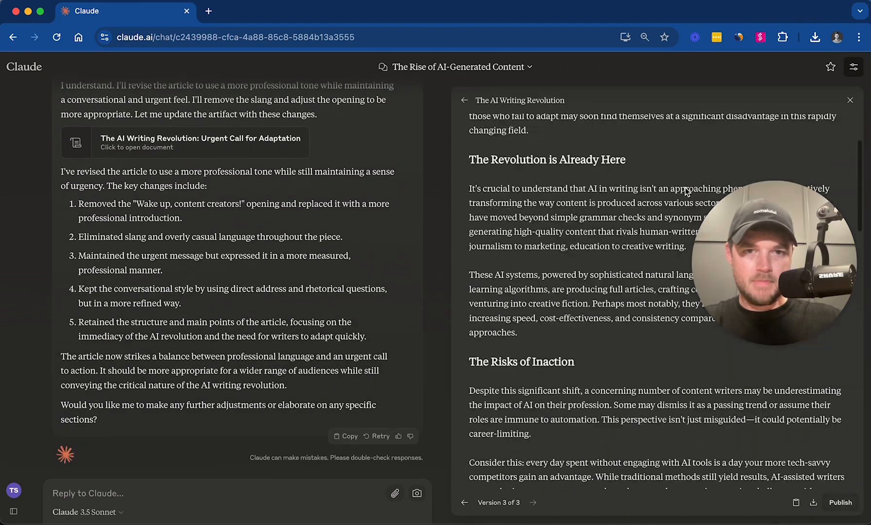
left_click(504, 185)
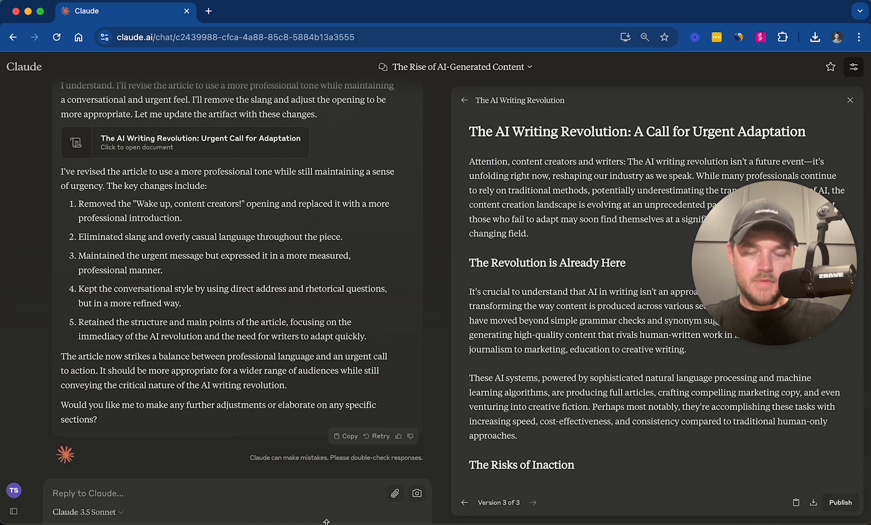
- Send the reply "Please include an analogy in the intro paragraph"
left_click(248, 493)
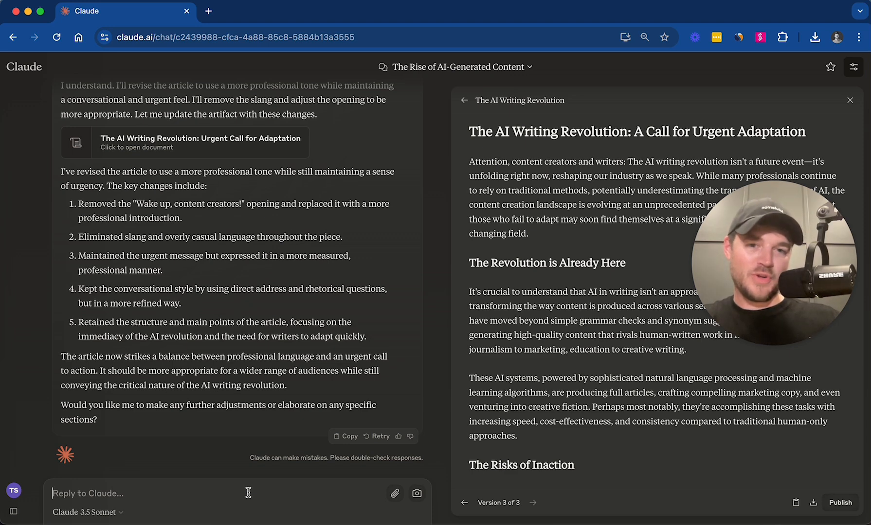
type("Please ")
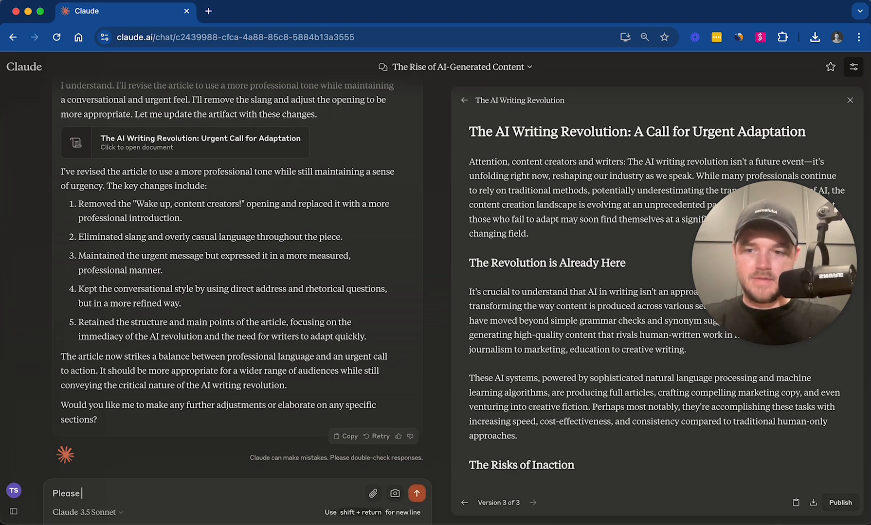
type("inclu")
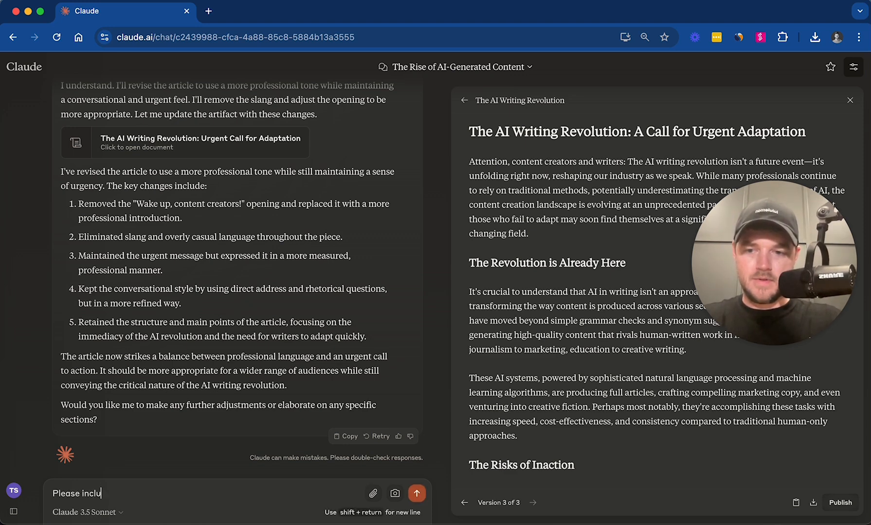
type("de an analogy ")
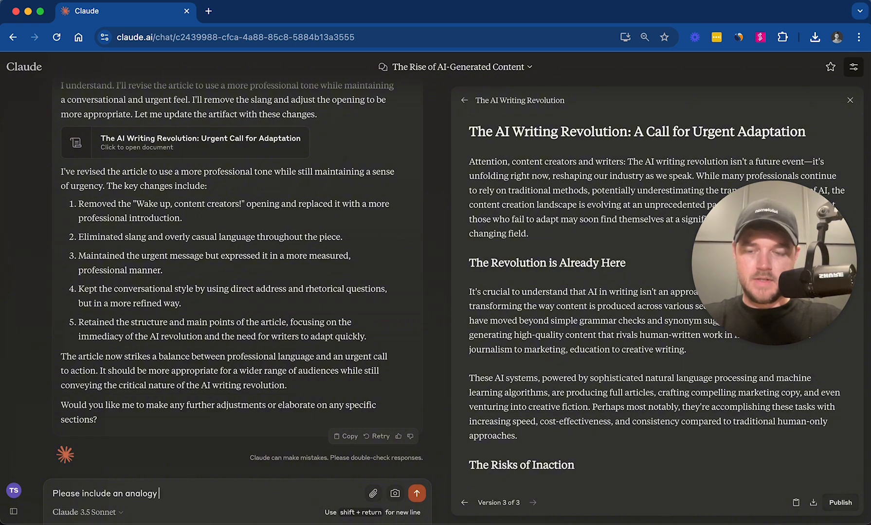
type("in the intro")
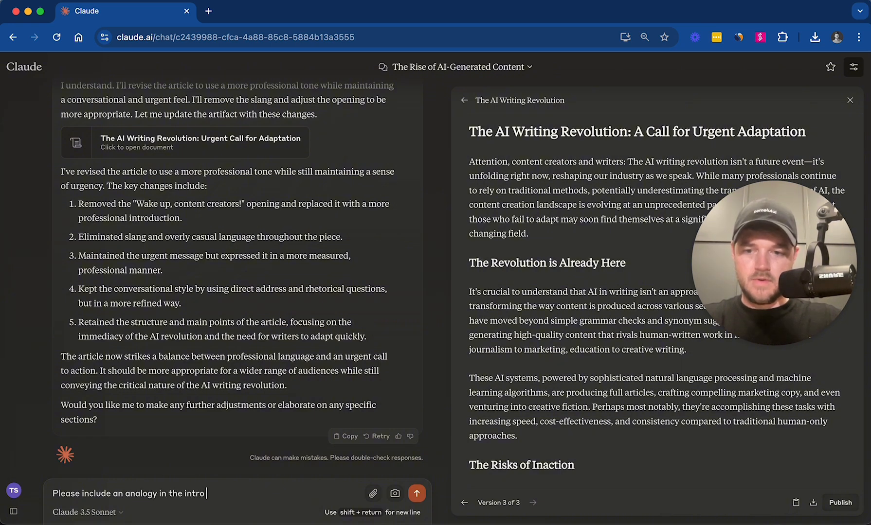
type(" paragraph")
key("Return")
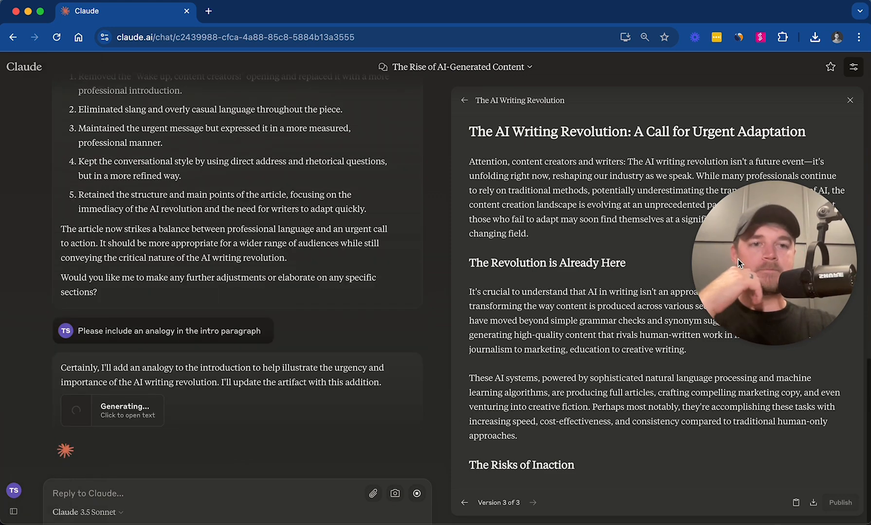
- Read the rewritten introduction with its analogy, check how the article ends, and return to its title
left_click_drag(737, 258, 761, 367)
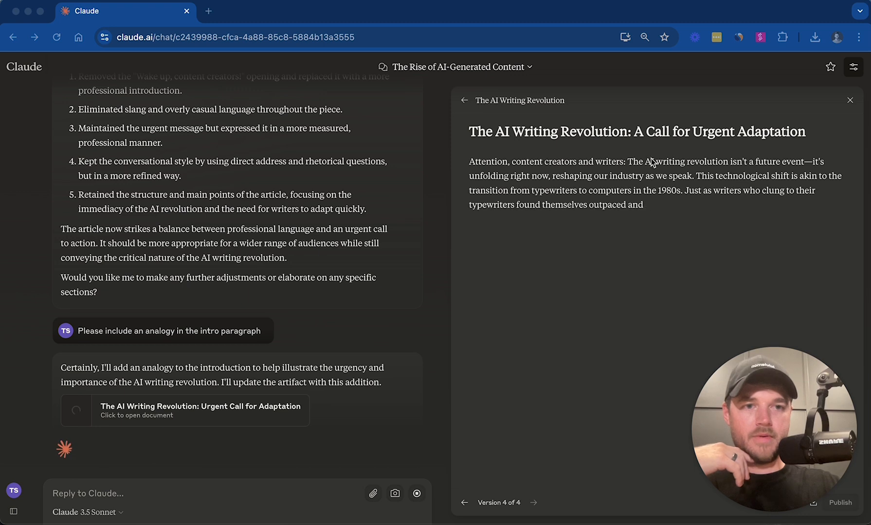
left_click(708, 176)
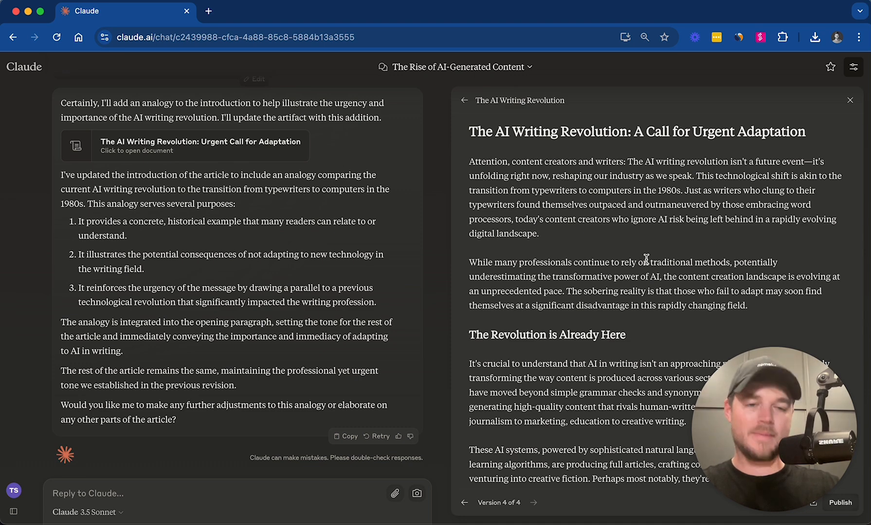
scroll(665, 232, "down", 3)
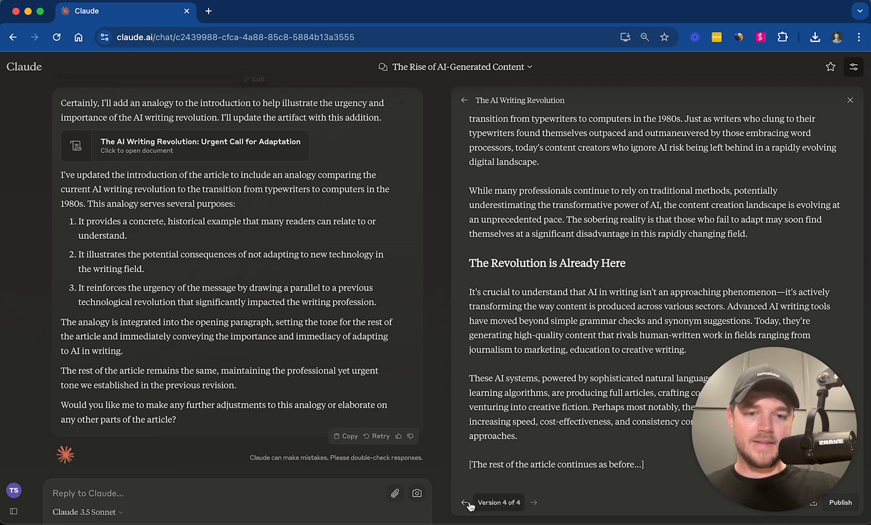
scroll(606, 327, "up", 3)
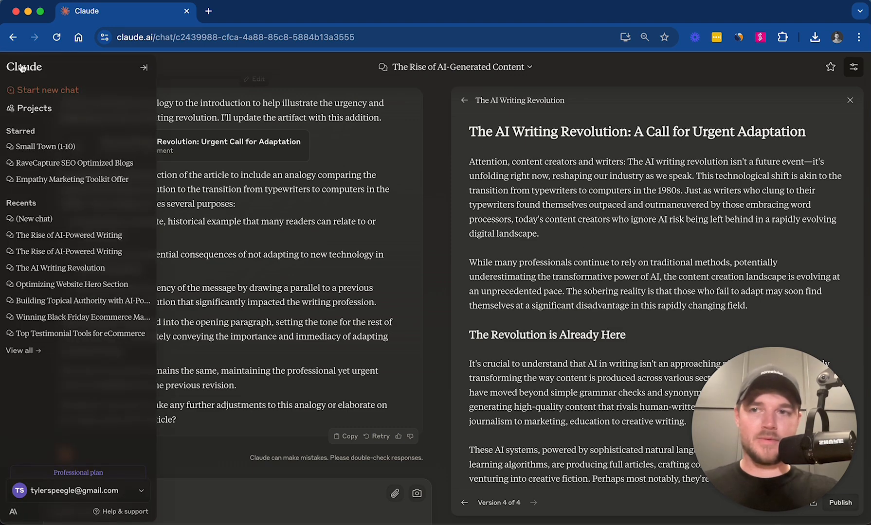
- Start a new chat, and open aiwritingschool.com in a separate browser tab
left_click(46, 87)
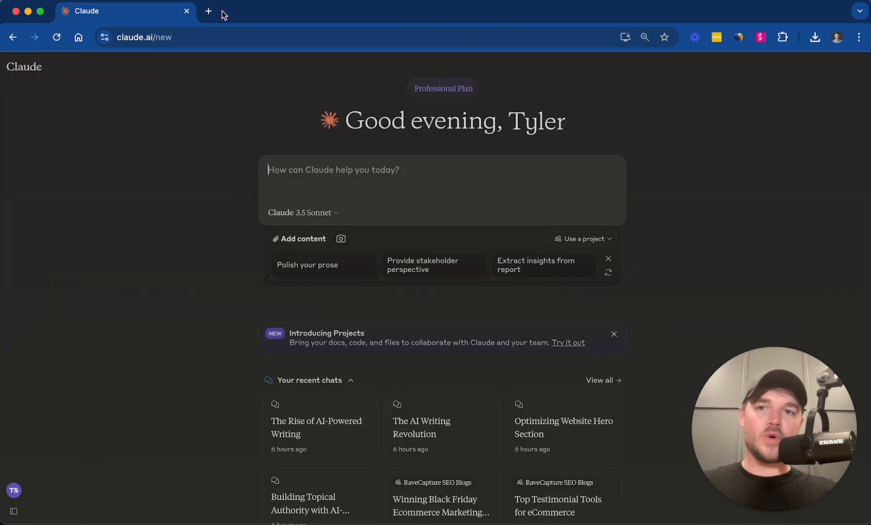
left_click(210, 12)
type("aiwritingschool.com")
key("Return")
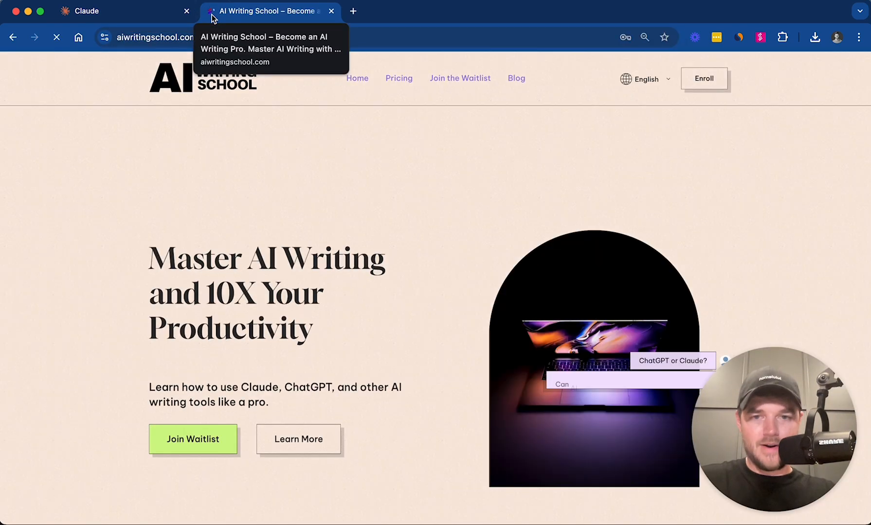
- Capture a screenshot of the AI Writing School homepage's opening view, return to the new Claude chat, and save the image
left_click(265, 102)
key("super+shift+4")
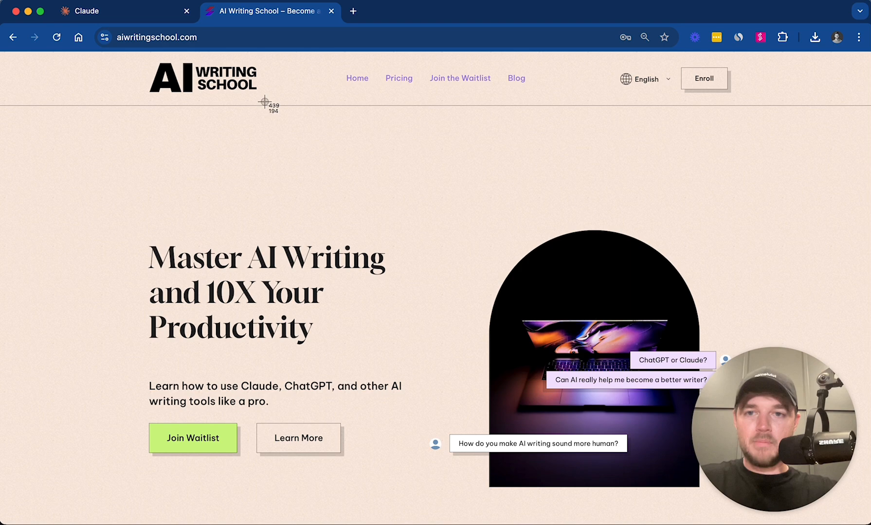
left_click_drag(12, 54, 867, 524)
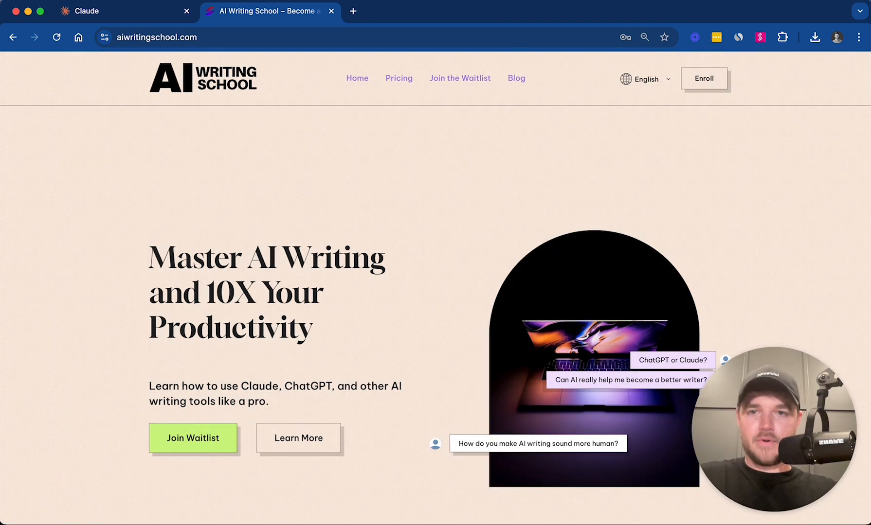
left_click(127, 10)
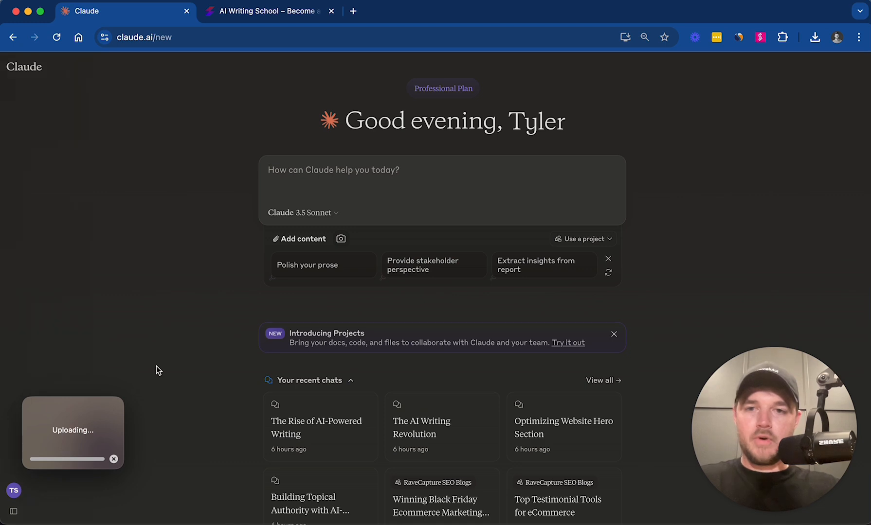
left_click(366, 181)
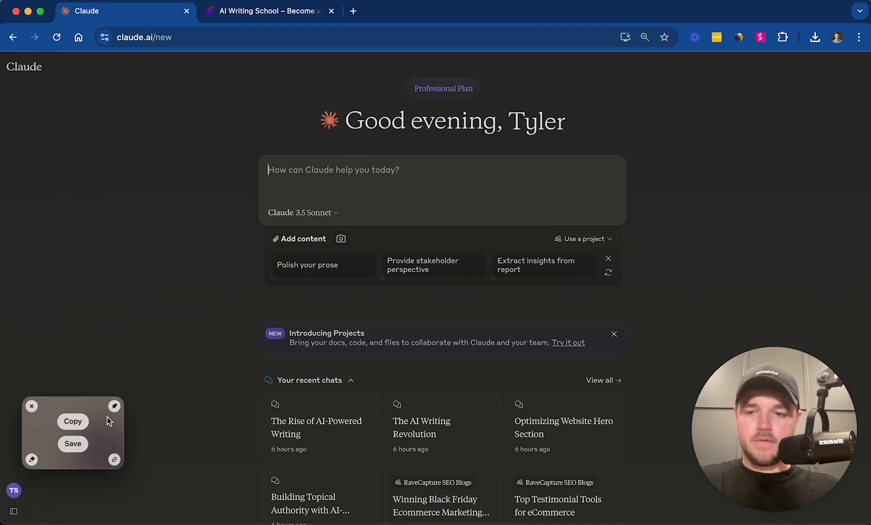
left_click(73, 444)
- Attach the saved screenshot "CleanShot 2024-08-16 at 21.41.57@2x" from the Desktop folder to the new chat
left_click(315, 240)
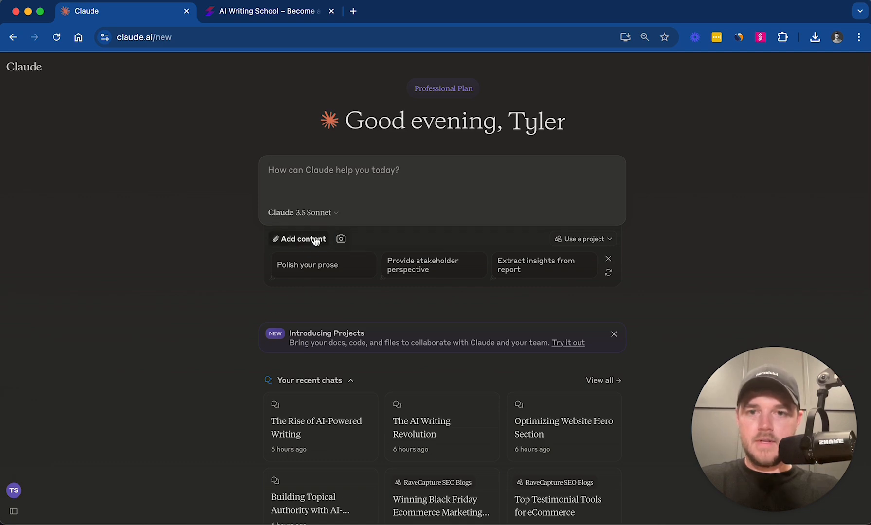
left_click(326, 189)
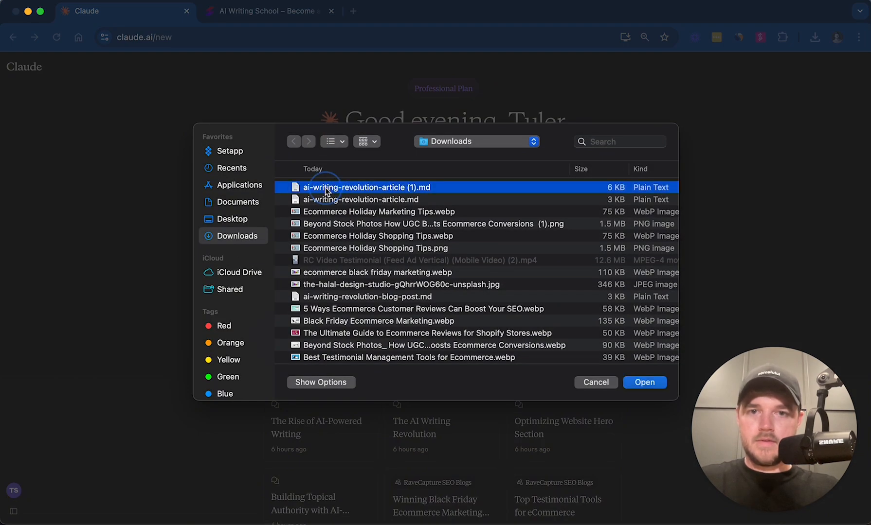
left_click(209, 219)
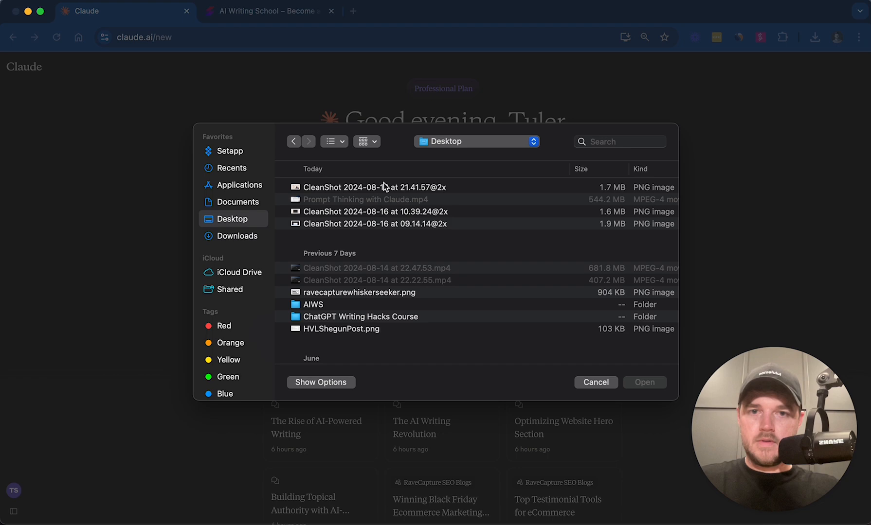
double_click(383, 182)
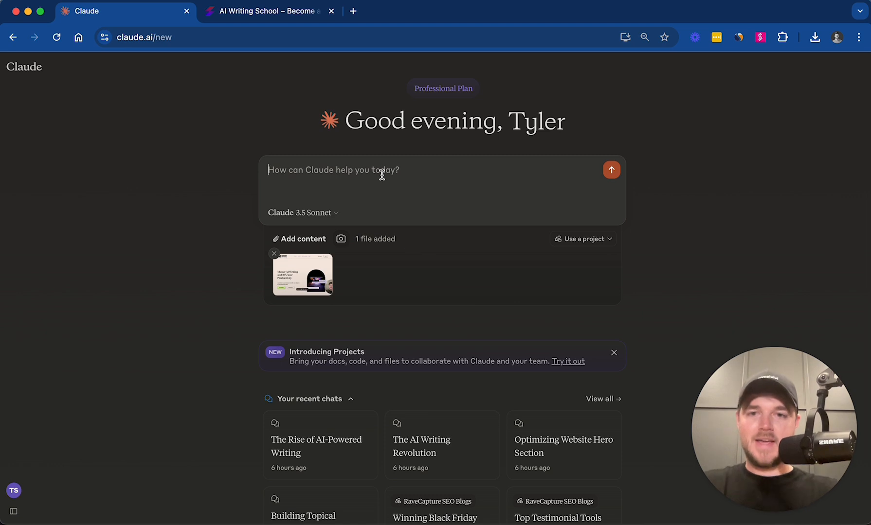
- Send the prompt "Please analyze this screenshot and provide conversion rate optimization recommendations for it" with the attached image
type("Please analyze this screenshot and provide conversion rate optimizati")
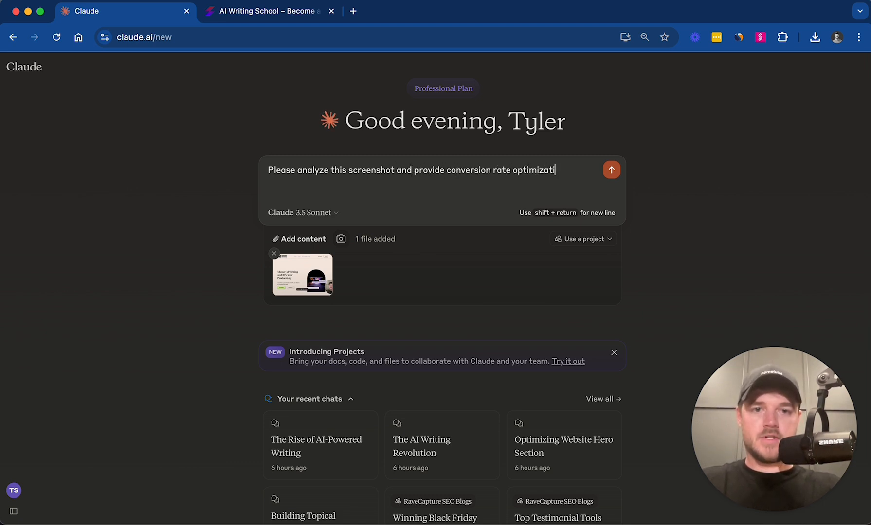
type("commendations for it")
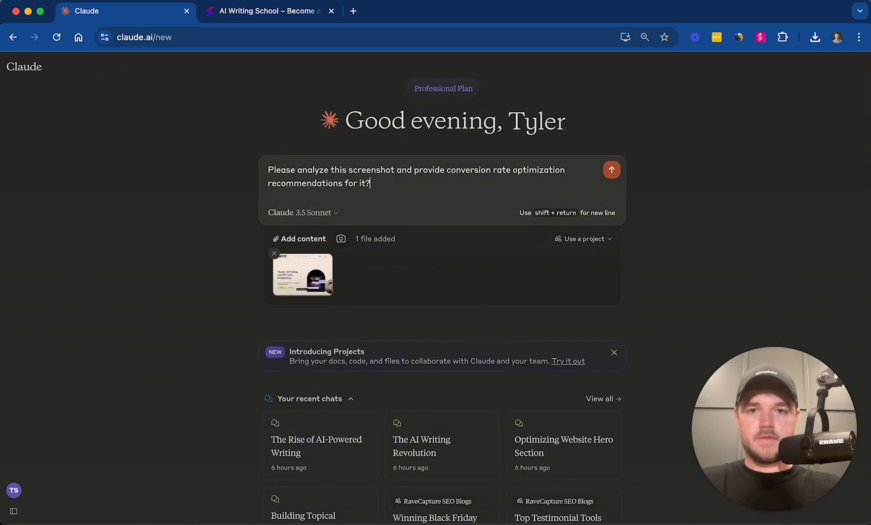
key("Return")
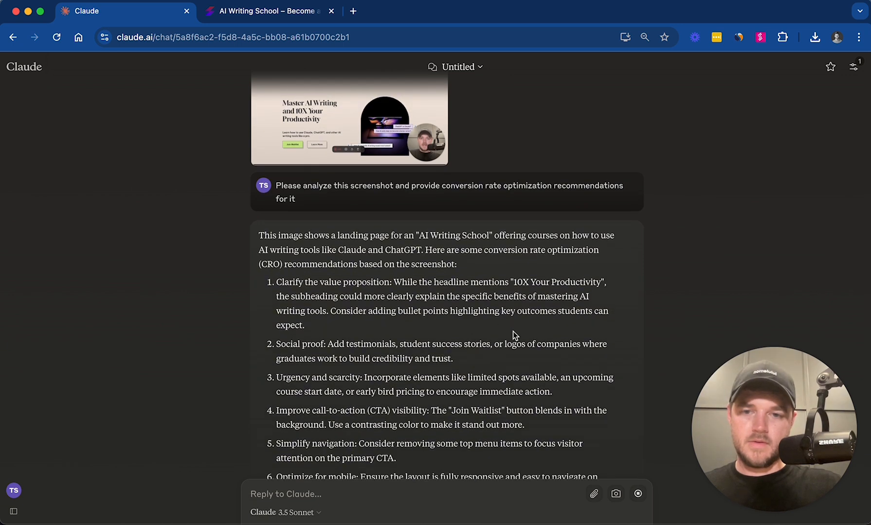
- Review the conversion recommendations against the attached screenshot, focusing on urgency and scarcity and on social proof
scroll(486, 325, "down", 2)
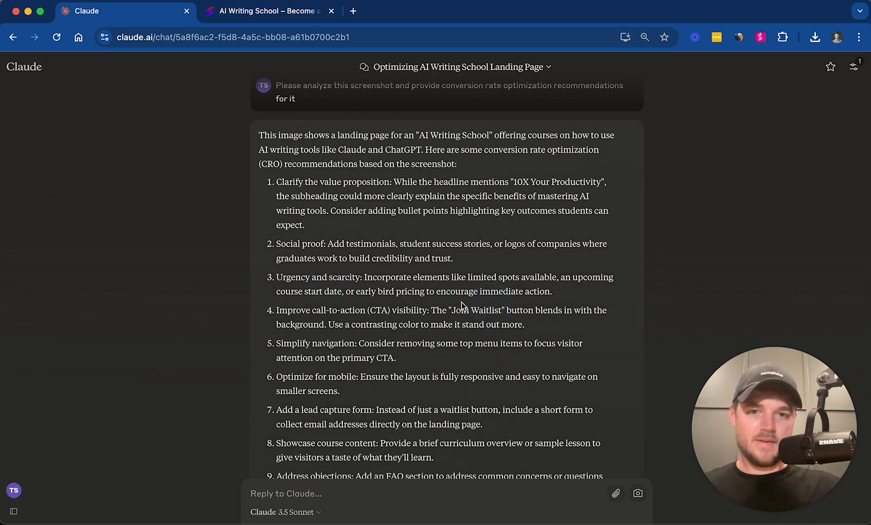
left_click_drag(468, 292, 560, 292)
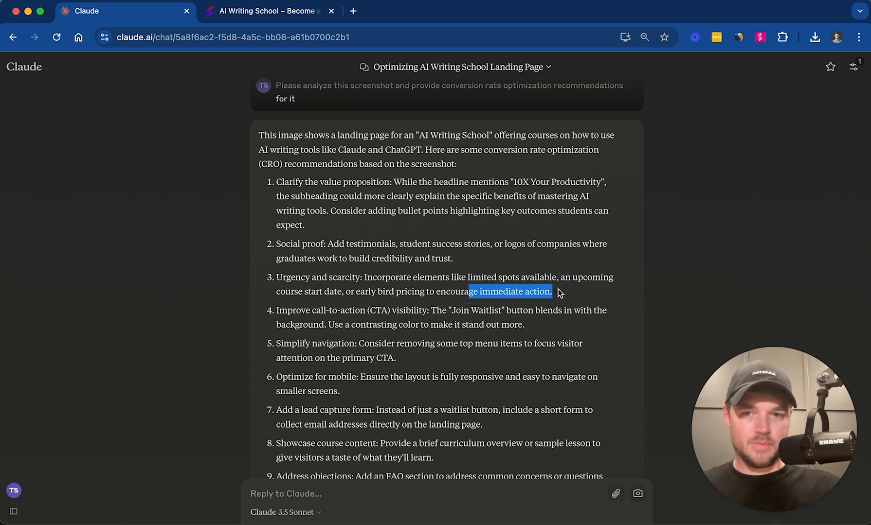
scroll(561, 302, "up", 3)
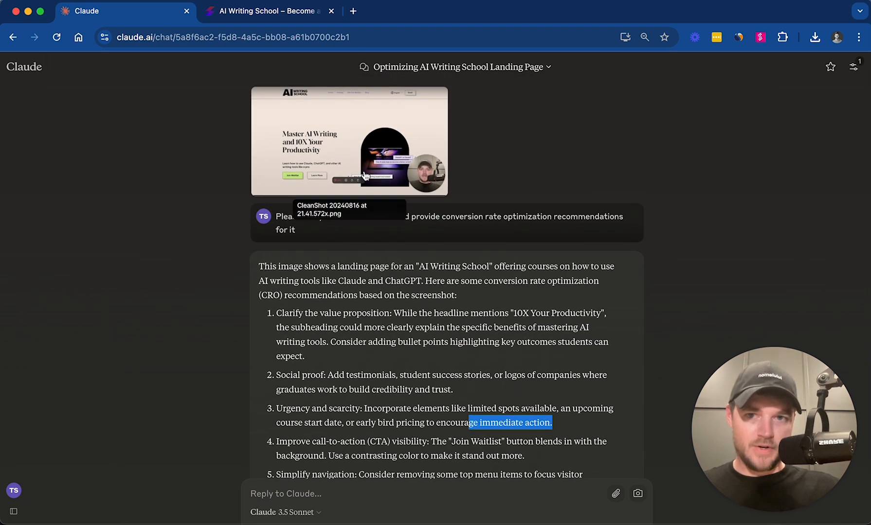
scroll(364, 175, "down", 2)
scroll(365, 174, "down", 2)
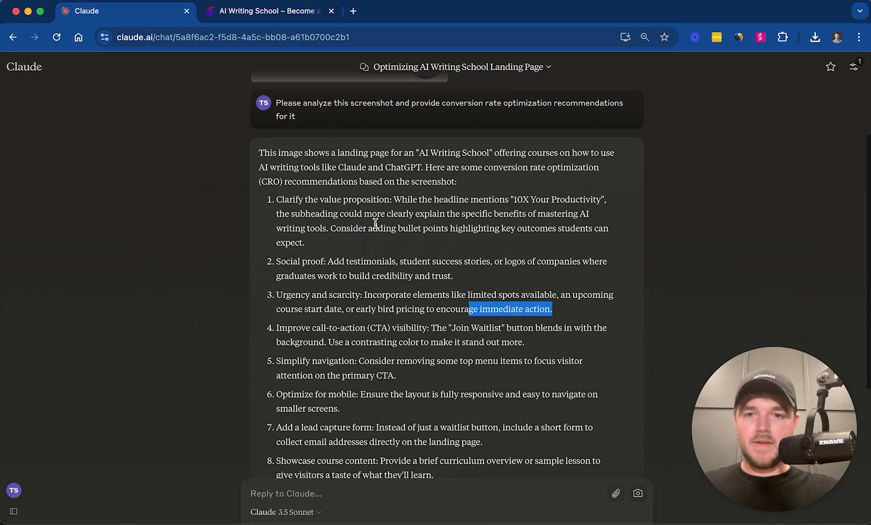
left_click_drag(335, 262, 484, 276)
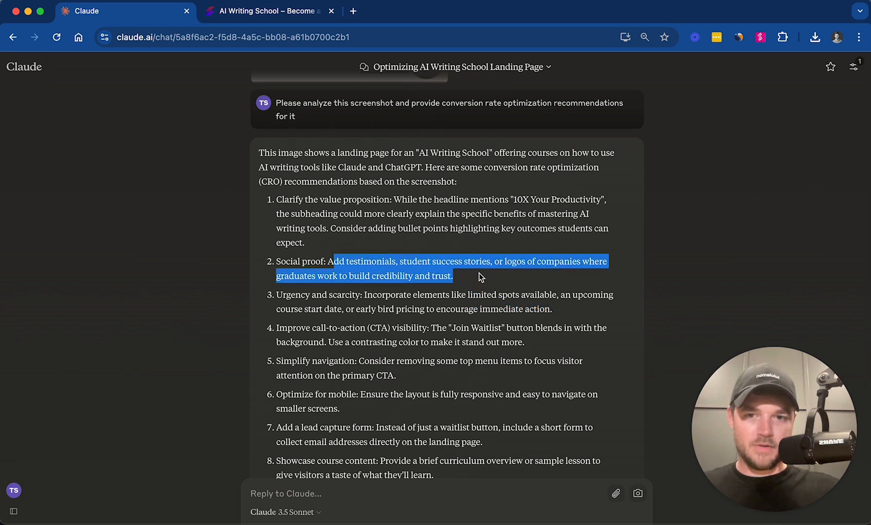
scroll(480, 277, "up", 4)
- Check the AI Writing School homepage for existing social proof, including the "We've been seen in:" logo section
left_click(295, 15)
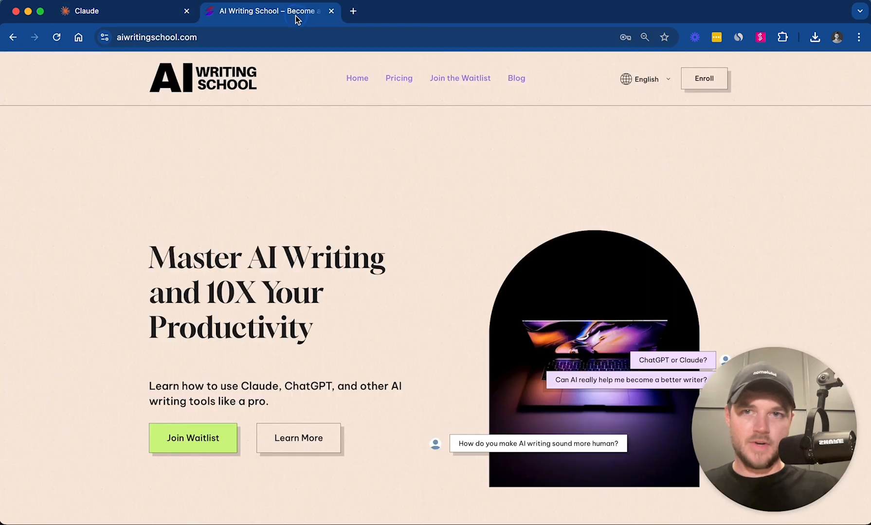
scroll(455, 346, "down", 9)
scroll(428, 209, "up", 5)
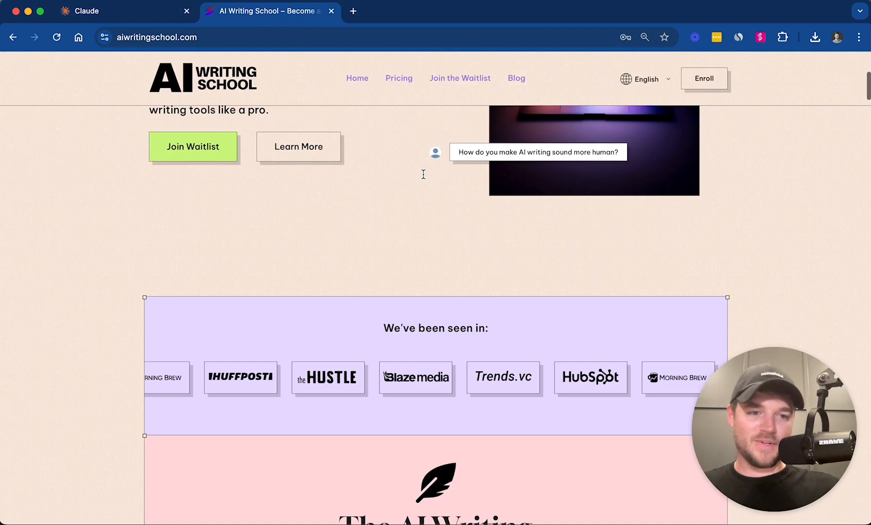
scroll(424, 177, "up", 1)
scroll(425, 177, "down", 3)
scroll(425, 177, "up", 3)
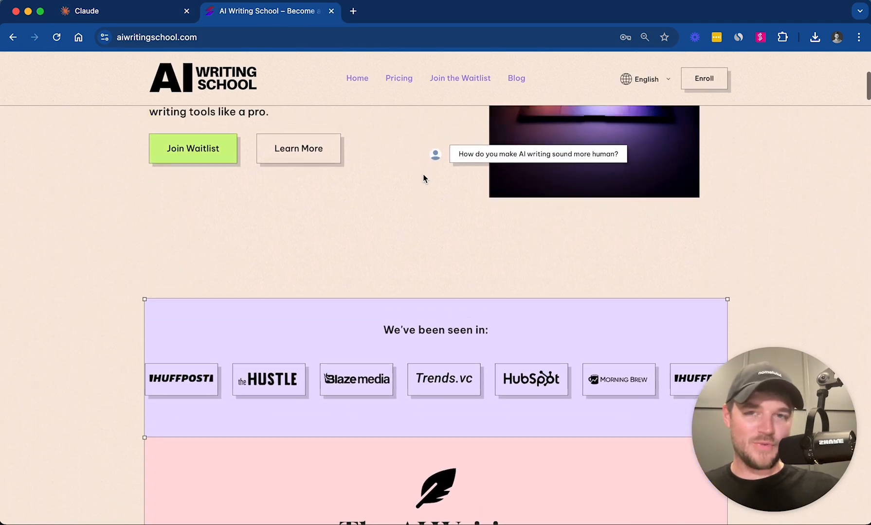
- Return to the Claude chat and examine the remaining recommendations, including mobile optimization and the lead capture form
left_click(134, 18)
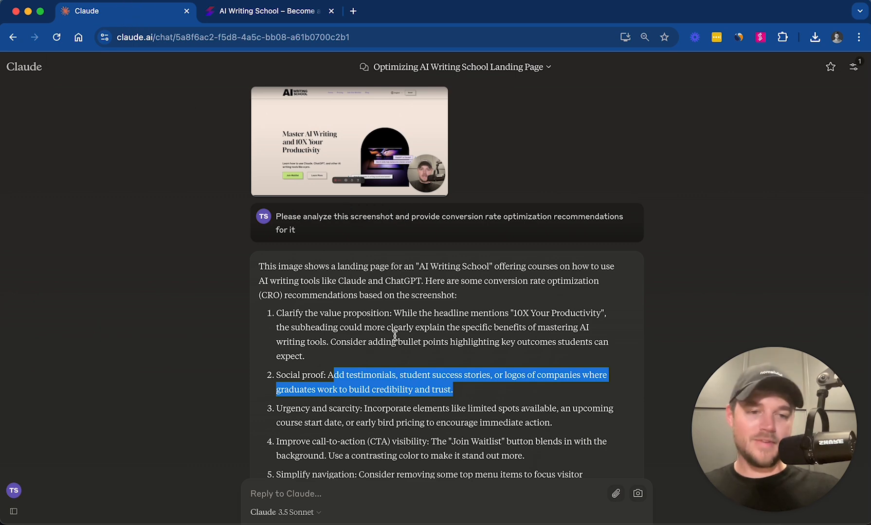
scroll(392, 330, "down", 3)
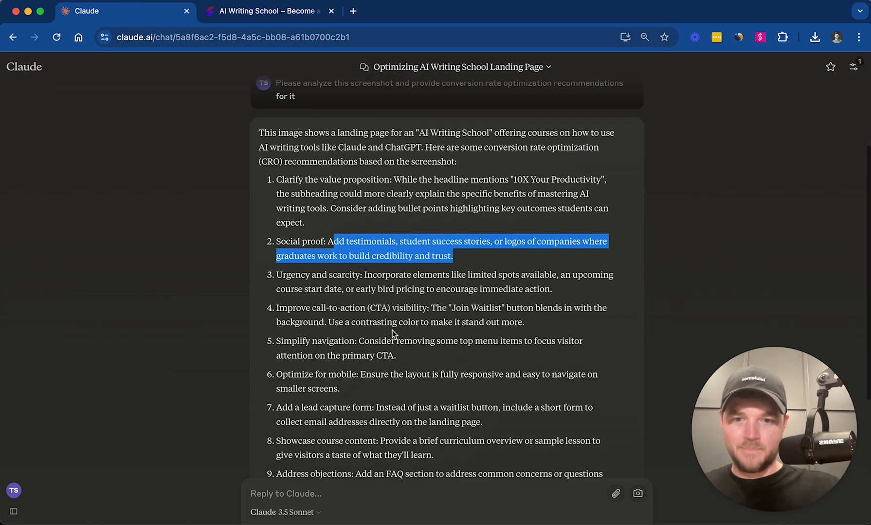
scroll(393, 330, "down", 1)
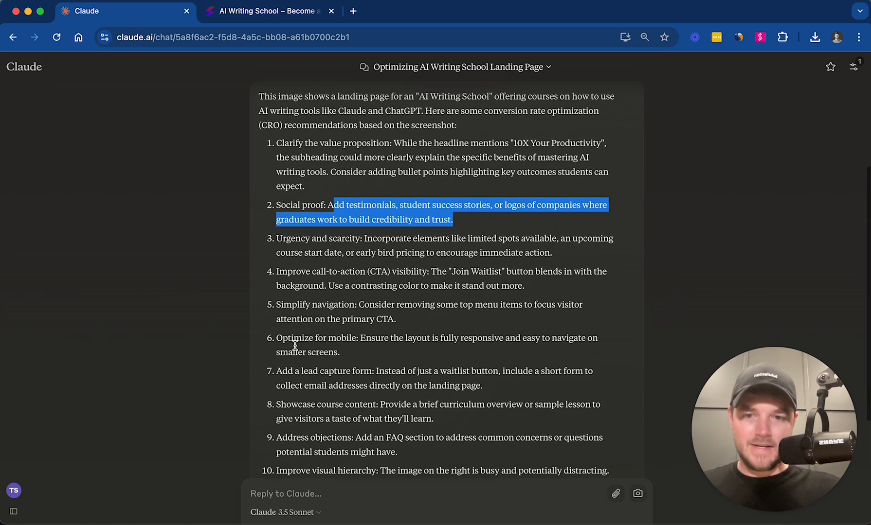
left_click_drag(283, 339, 386, 343)
left_click(387, 343)
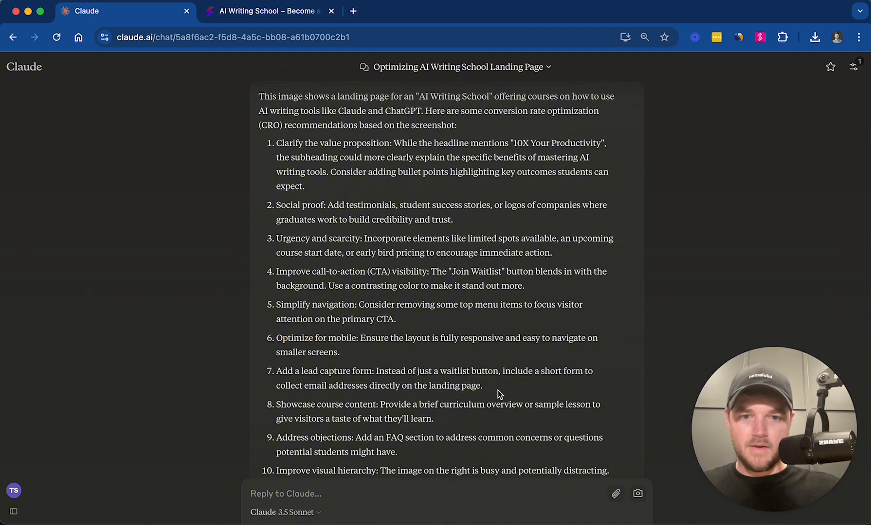
- Check the AI Writing School homepage for an existing email sign-up form, in light of the lead capture form recommendation
left_click_drag(498, 390, 364, 370)
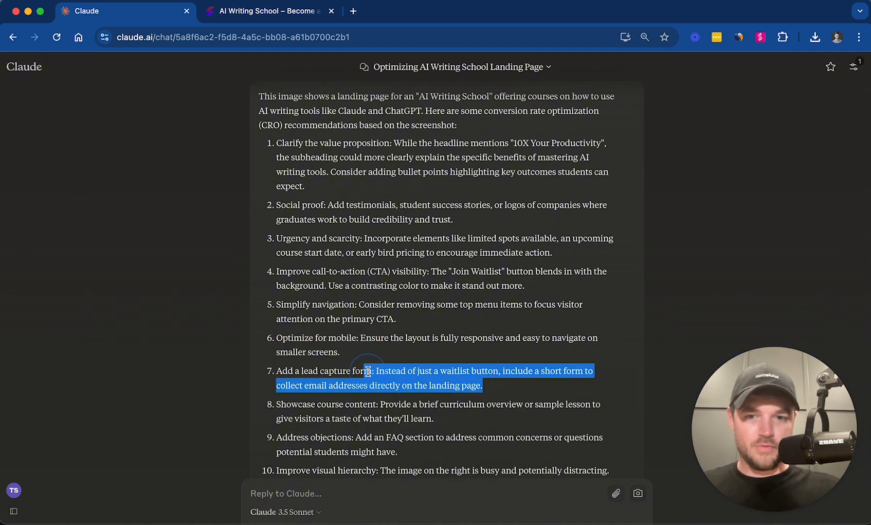
left_click(253, 15)
scroll(329, 295, "down", 15)
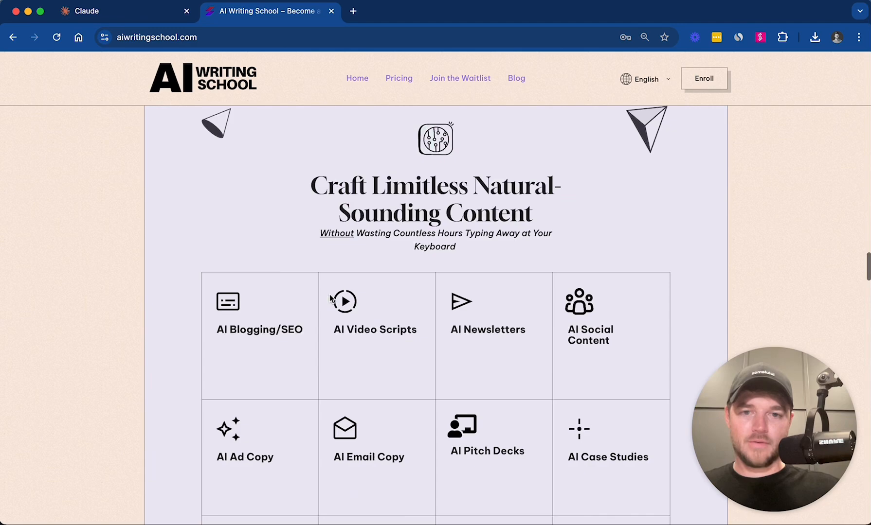
scroll(329, 295, "down", 20)
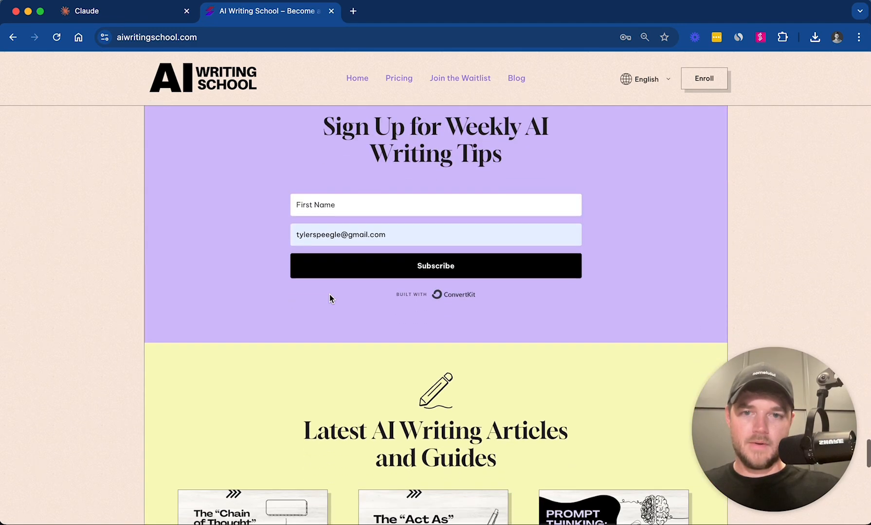
scroll(334, 202, "up", 20)
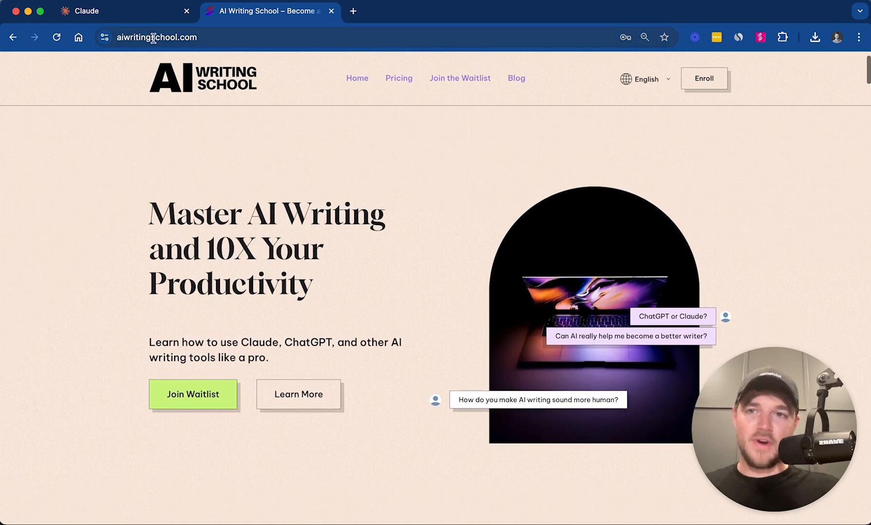
- Return to the Claude recommendations, look back up to the analyzed screenshot, and open a new chat
left_click(141, 15)
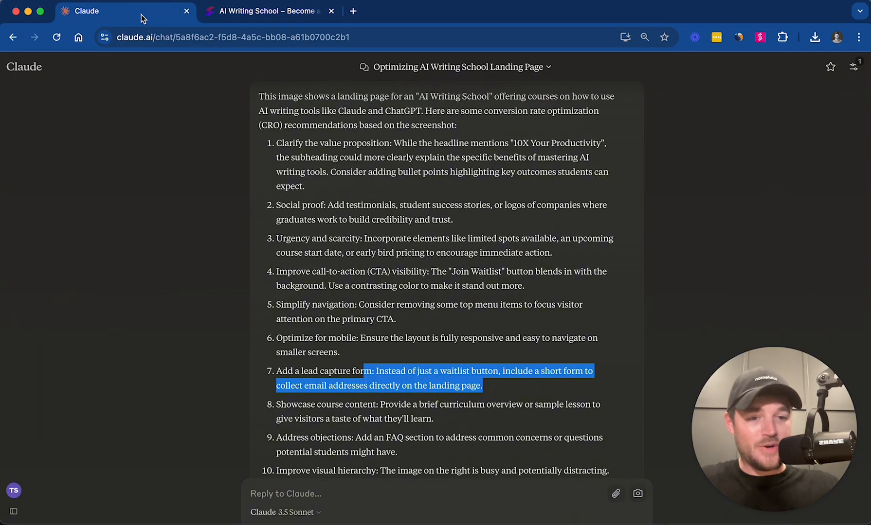
left_click(319, 298)
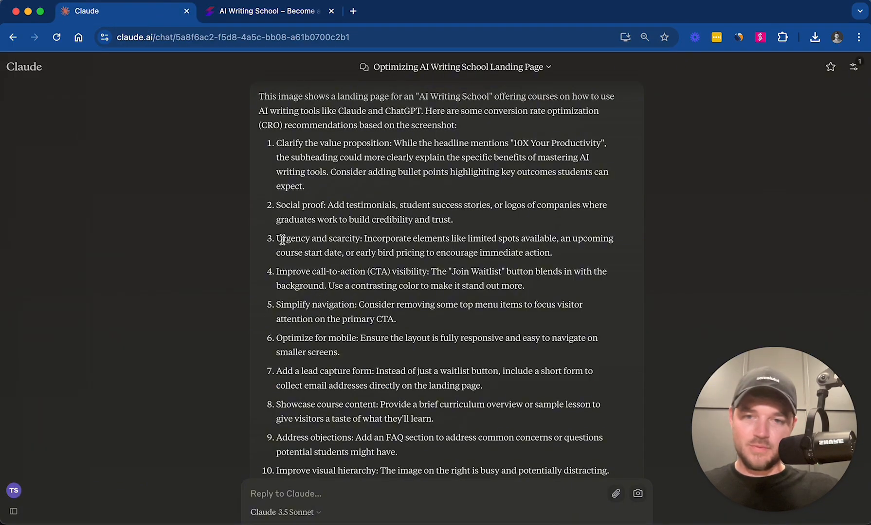
scroll(288, 228, "up", 4)
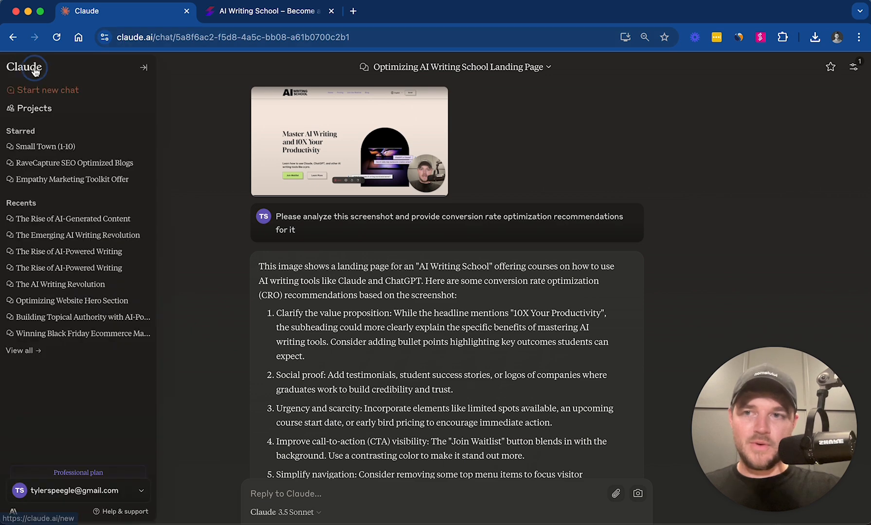
left_click(34, 67)
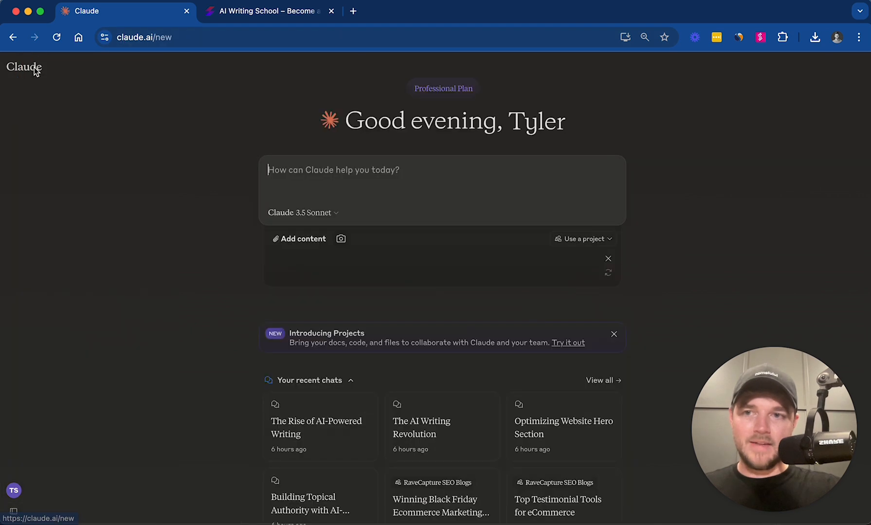
- Copy the hero headline and subheading from the AI Writing School homepage into the new Claude prompt
left_click(302, 16)
scroll(422, 332, "down", 10)
scroll(422, 331, "up", 1)
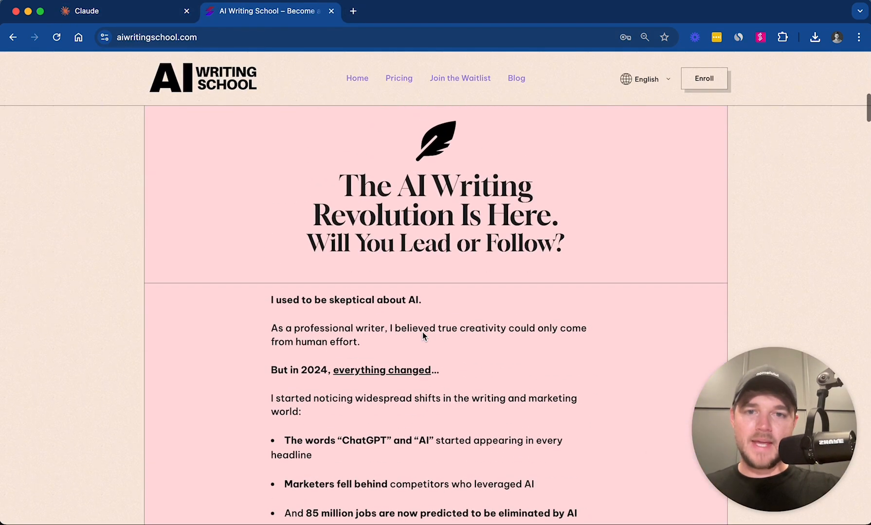
scroll(423, 332, "down", 1)
scroll(422, 332, "up", 10)
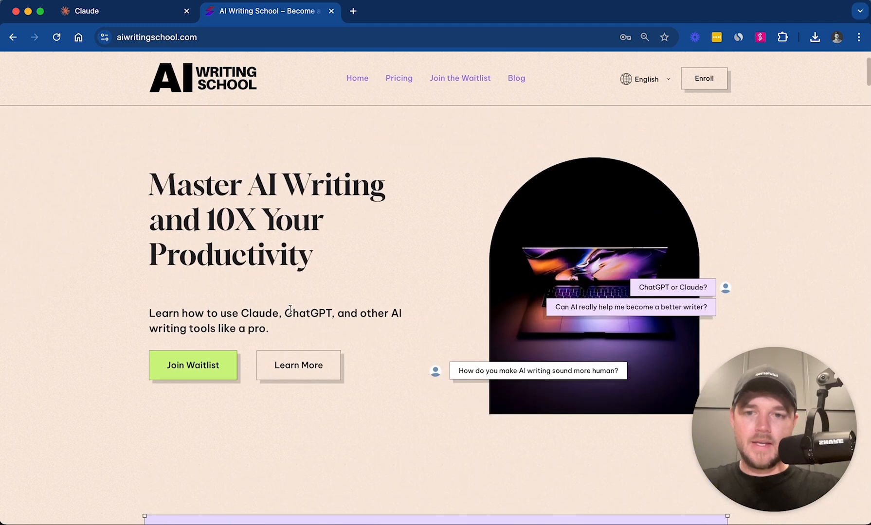
left_click_drag(285, 313, 161, 197)
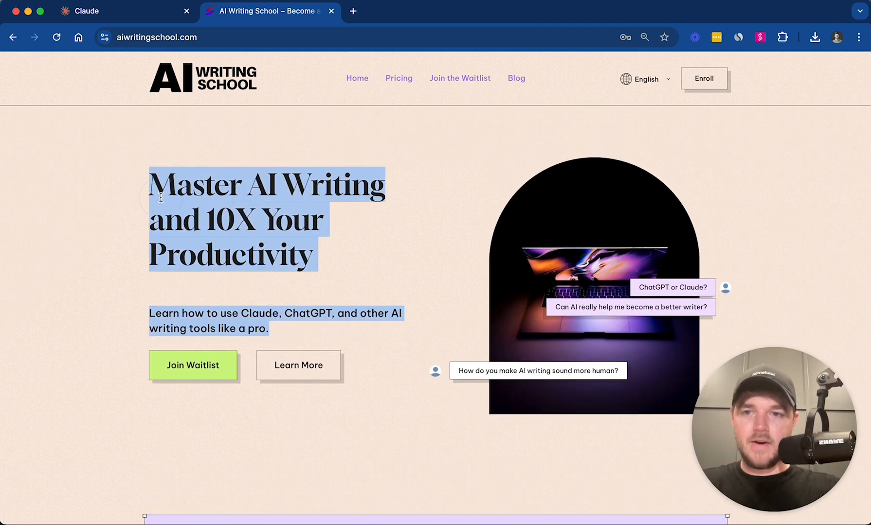
left_click(128, 19)
left_click(375, 171)
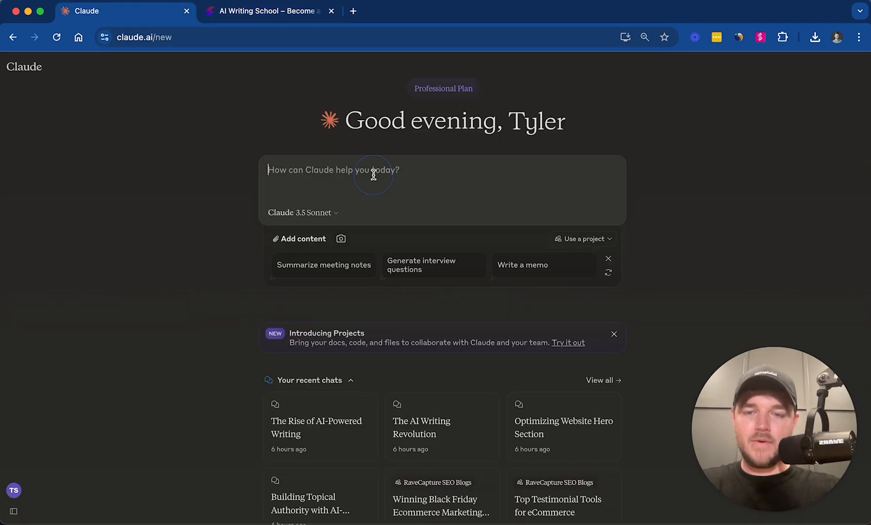
key("super+v")
key("shift+Return")
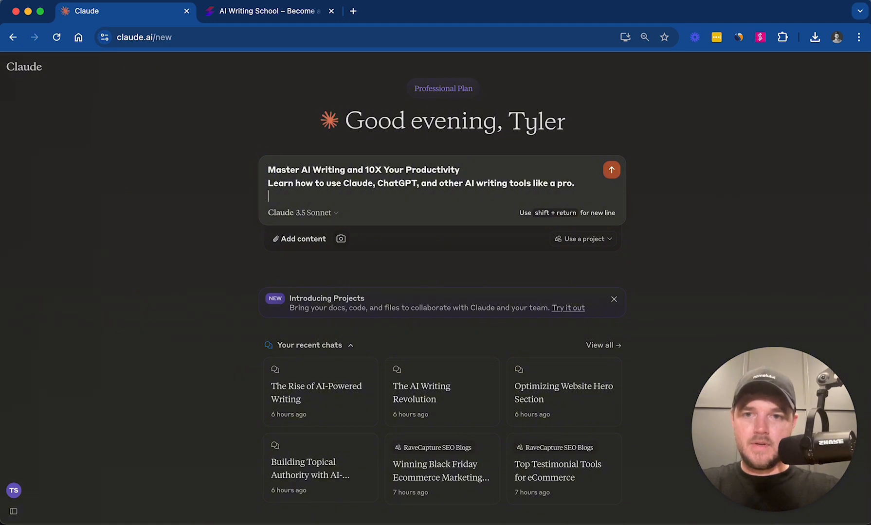
- Make room for an instruction line above the pasted headline in the prompt
left_click(267, 169)
key("shift+Return")
key("shift+Return")
type("P")
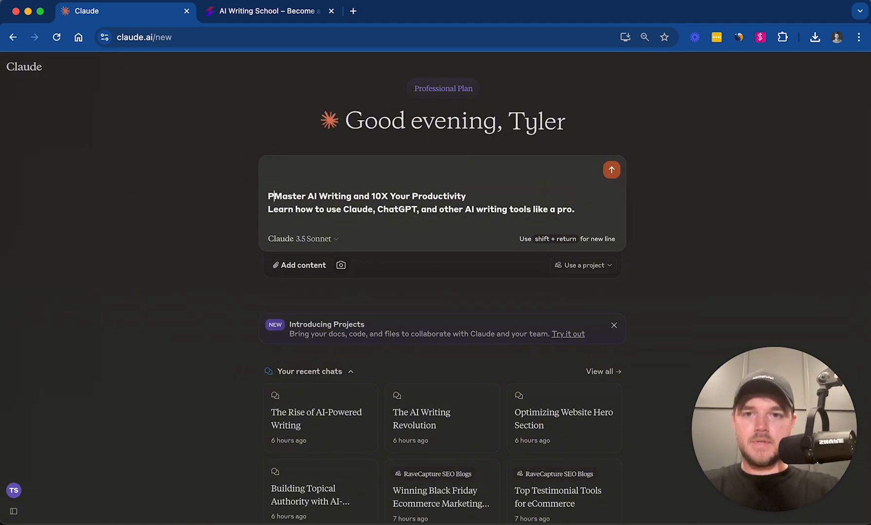
key("BackSpace")
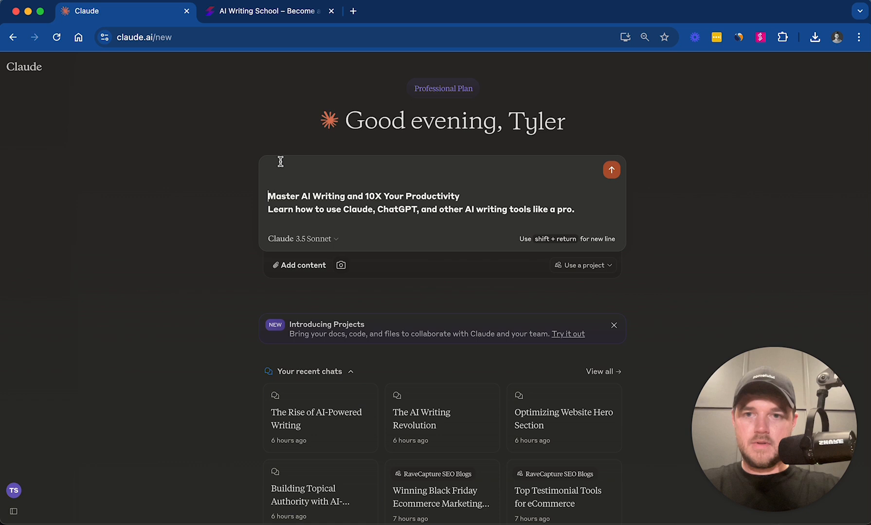
left_click(281, 180)
key("BackSpace")
- Add "Please provide 5 options in place of this headline and subhead:" above the pasted text, separated by a blank line, and send the prompt
type("P")
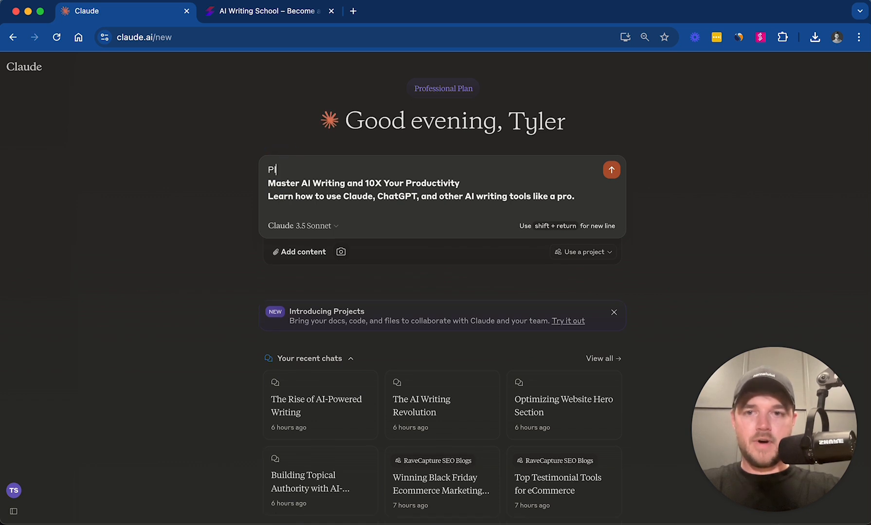
type("lease pr")
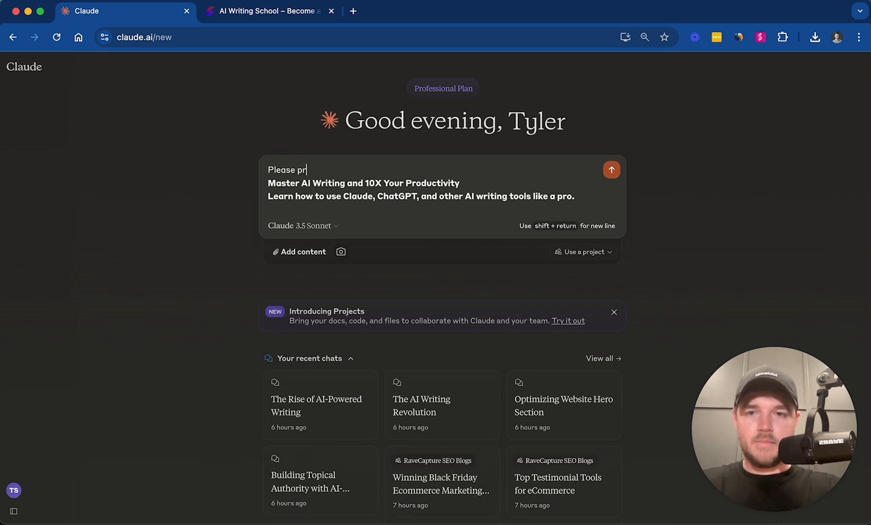
type("ovide 5 options ")
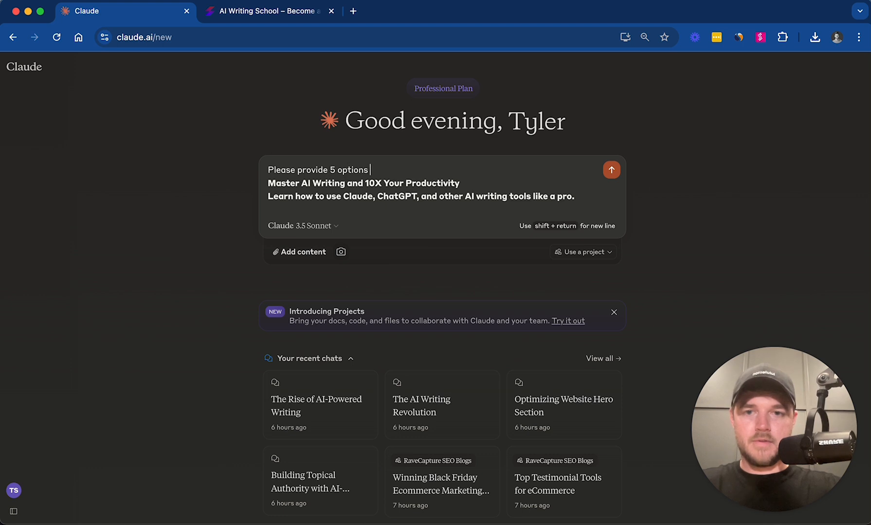
type("in place of th")
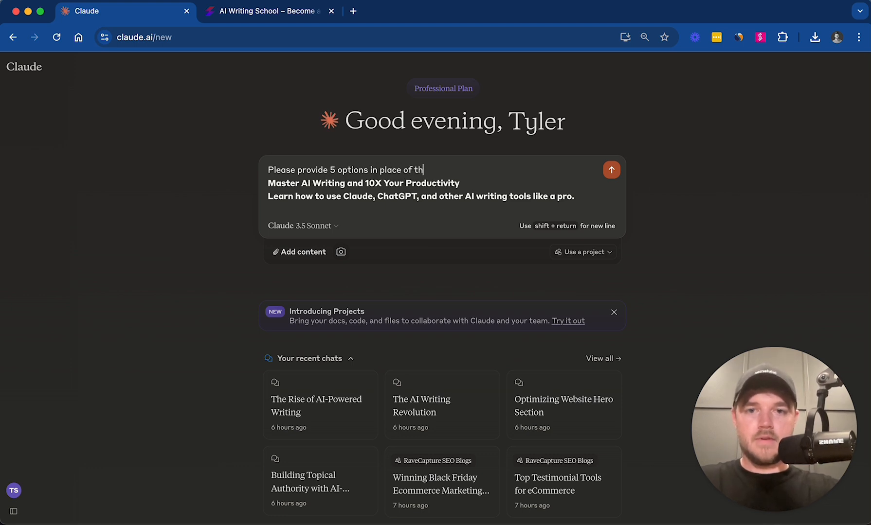
type("is ehad")
key("BackSpace")
key("BackSpace")
key("BackSpace")
key("BackSpace")
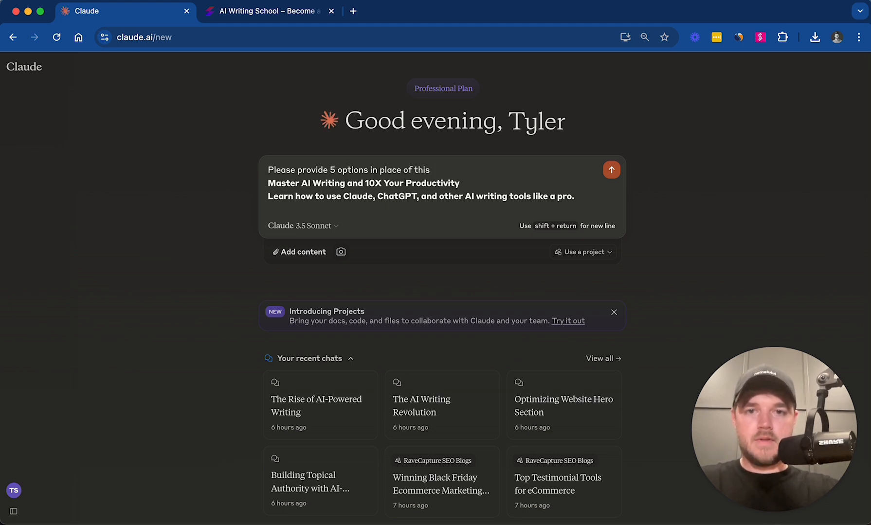
type("headline and subhead:")
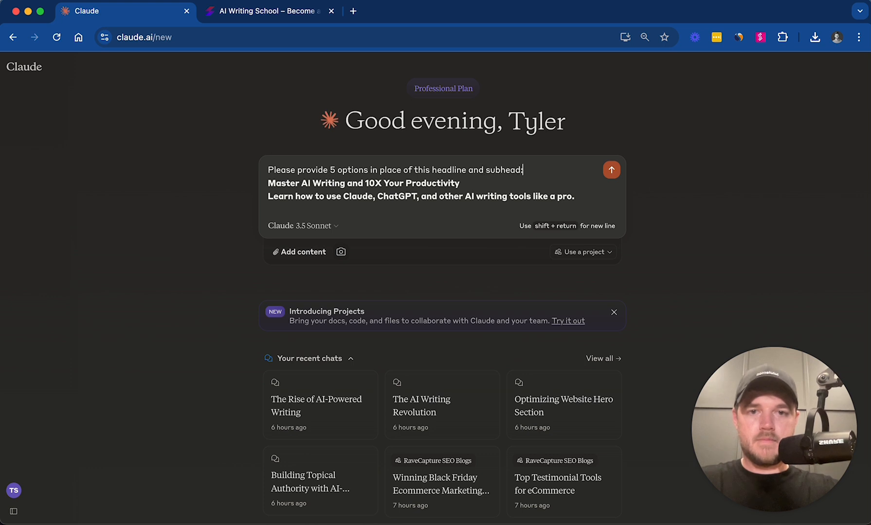
key("shift+Return")
key("Return")
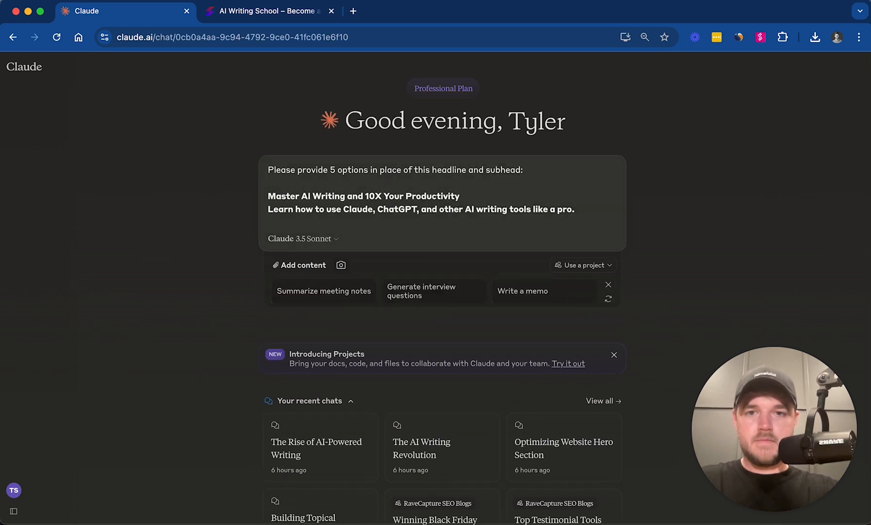